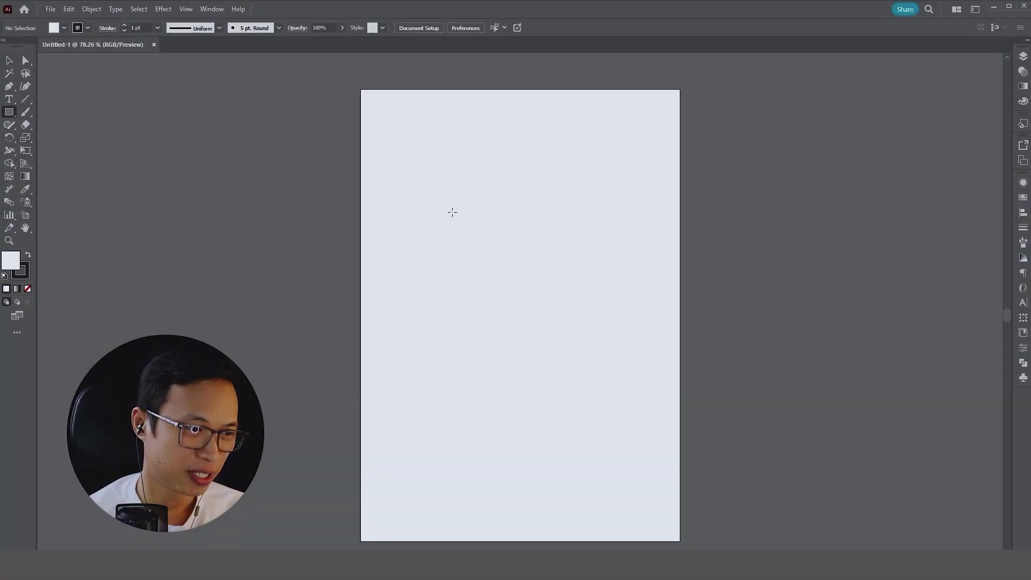
- Draw the shirt-body rectangle with a #d4b8ff light purple fill and no outline
mouse_move(462, 235)
left_mouse_down()
mouse_move(597, 389)
mouse_move(589, 402)
left_mouse_up()
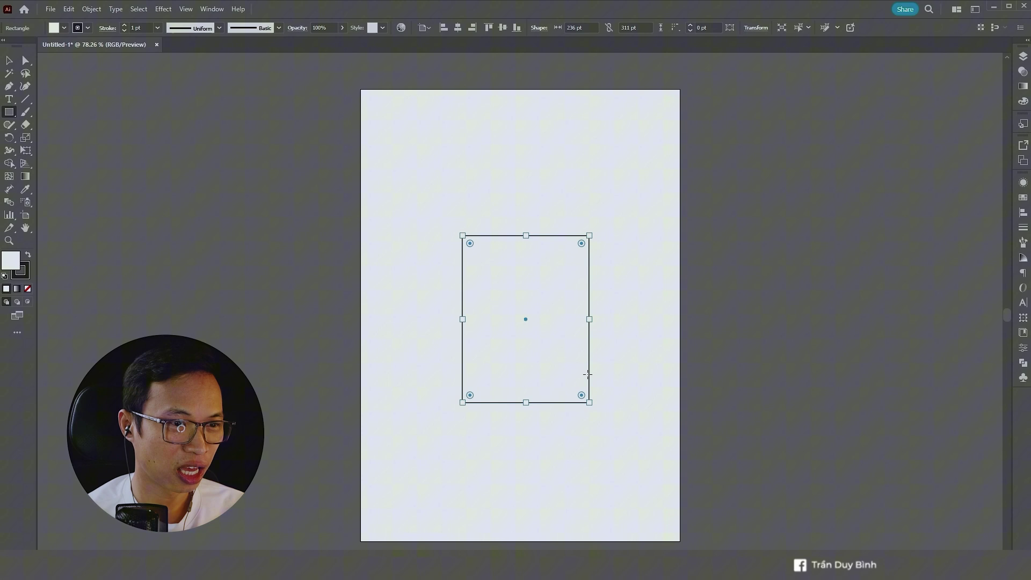
double_click(10, 261)
type("d4b8ff")
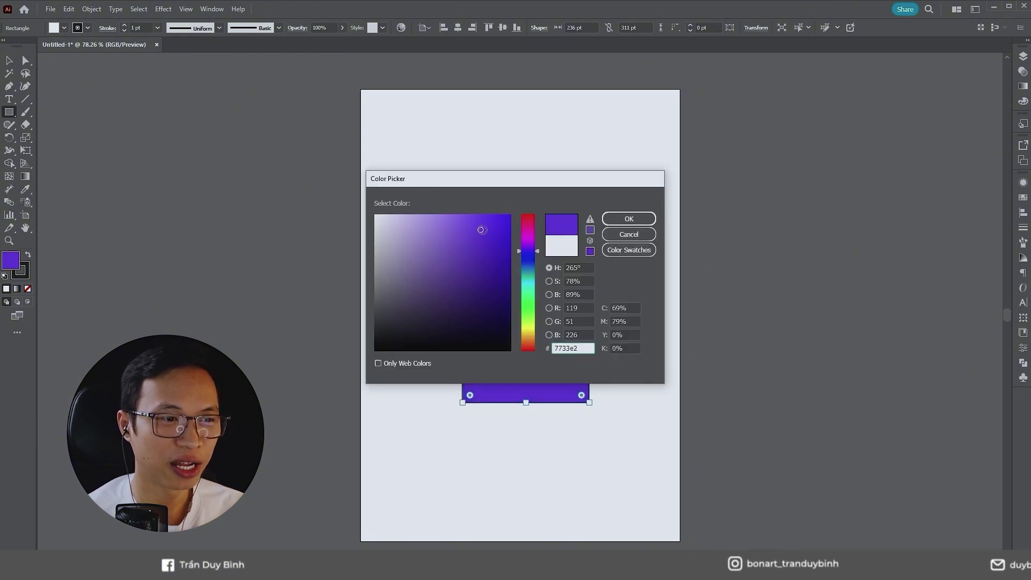
left_click(617, 219)
key("v")
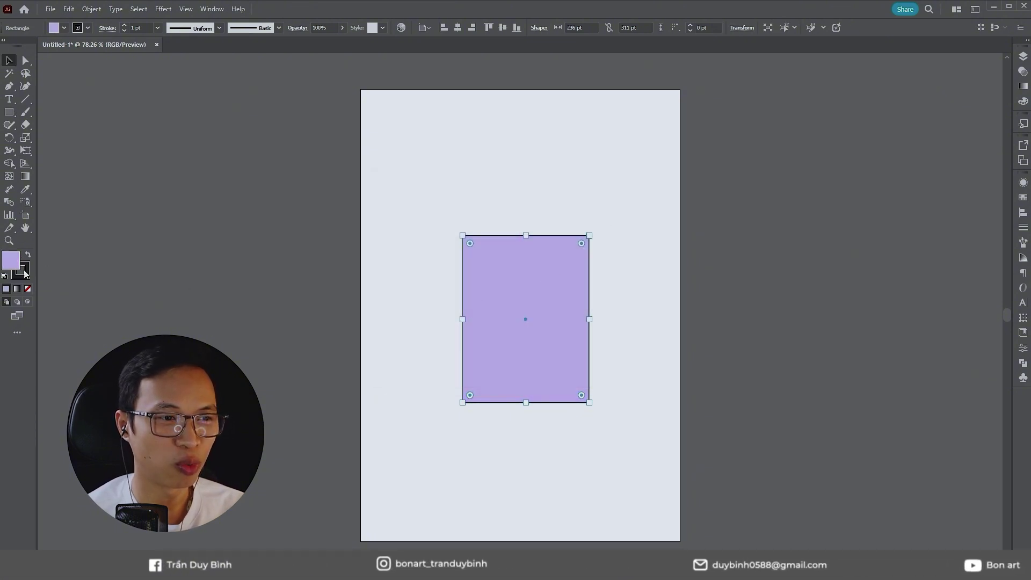
left_click(22, 271)
left_click(28, 288)
- Copy the rectangle into an angled sleeve and mirror a copy onto the right shoulder
mouse_move(584, 252)
left_mouse_down()
mouse_move(498, 252)
mouse_move(544, 284)
mouse_move(481, 297)
mouse_move(453, 285)
mouse_move(554, 272)
left_mouse_up()
key("ctrl+minus")
key("o")
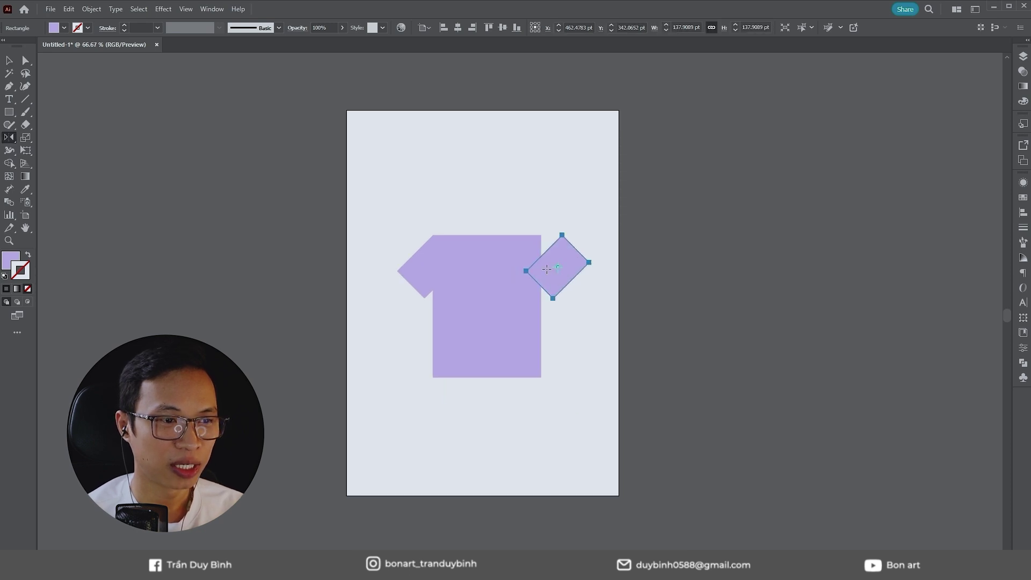
key("Return")
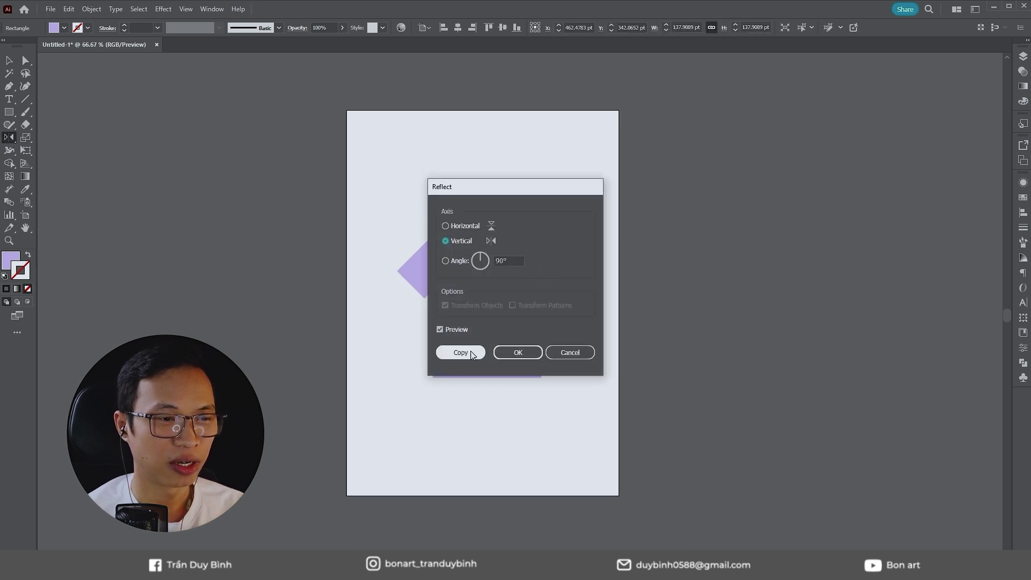
left_click(517, 353)
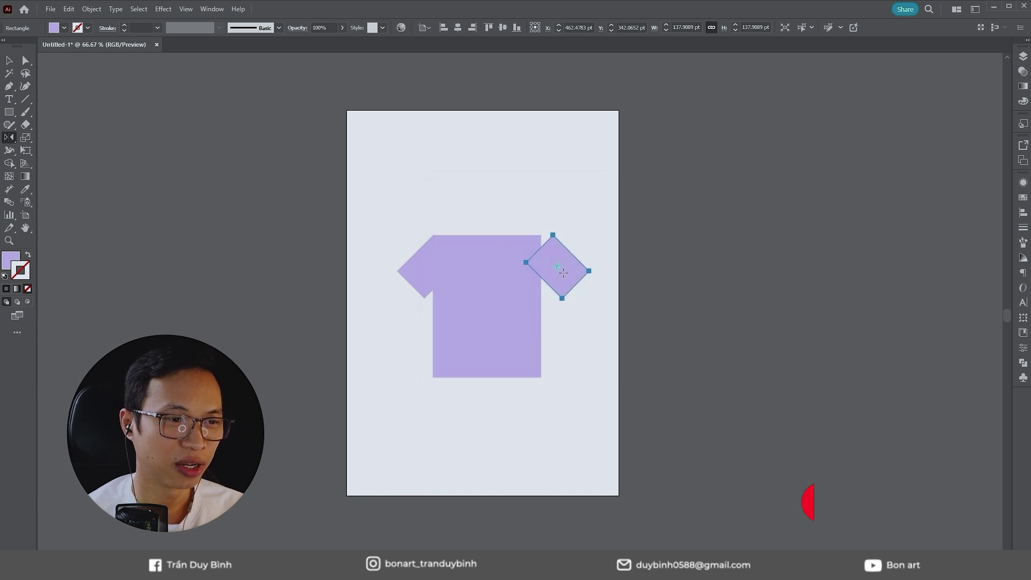
key("v")
left_click_drag(565, 268, 554, 268)
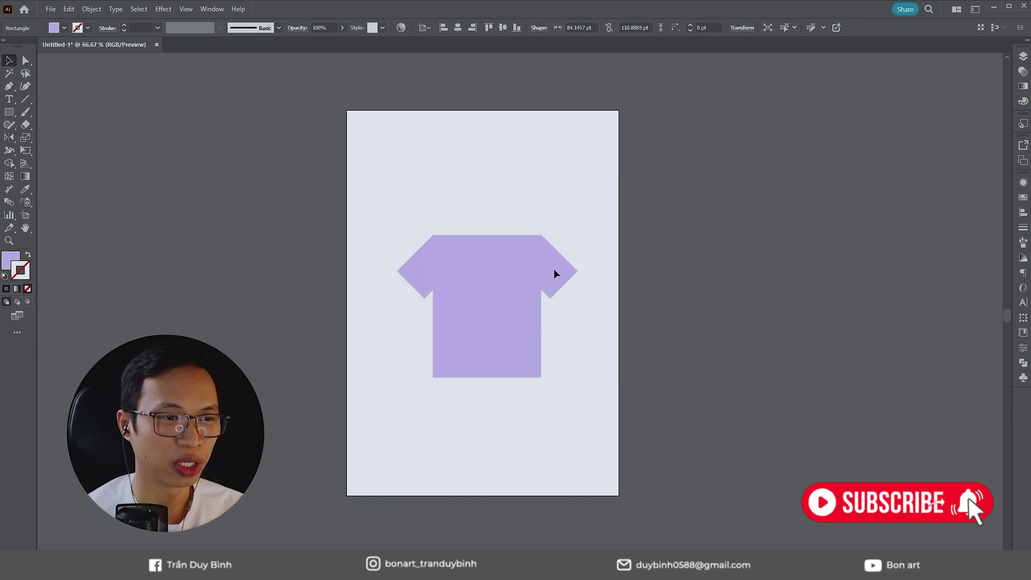
- Merge the body and both sleeves into one T-shirt shape with Shape Builder
left_click_drag(389, 207, 572, 299)
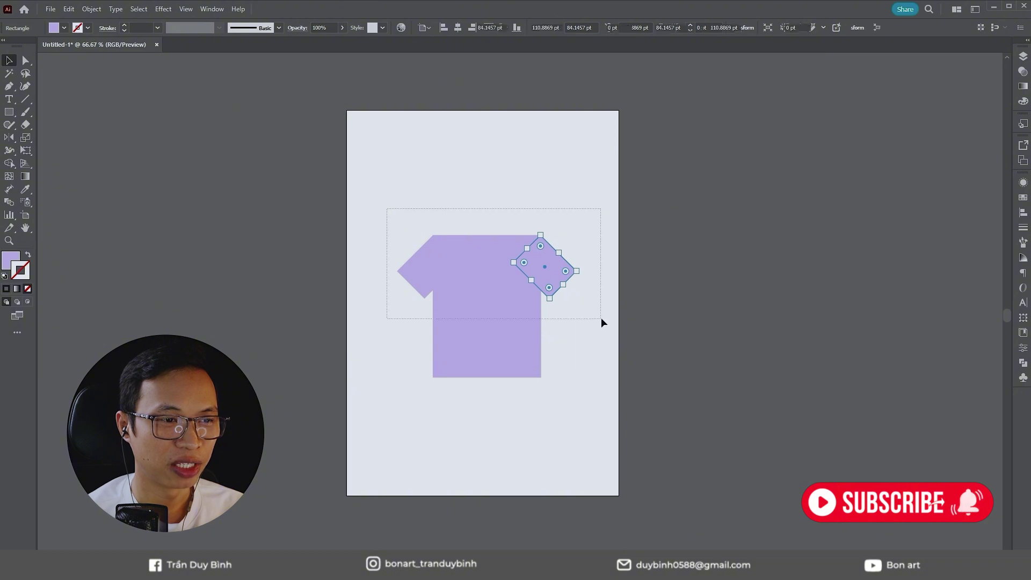
key("shift+m")
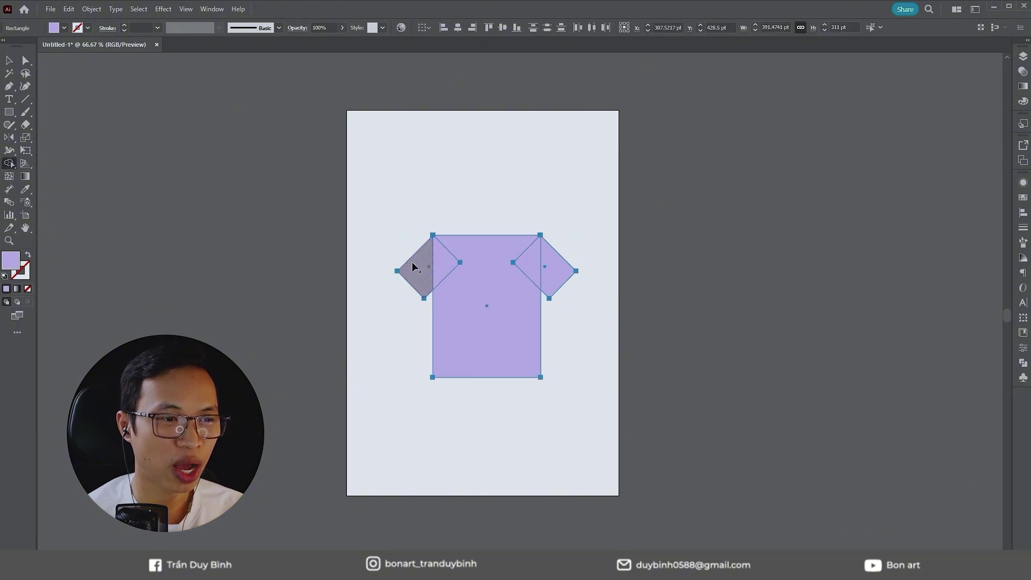
left_click_drag(415, 269, 569, 270)
key("v")
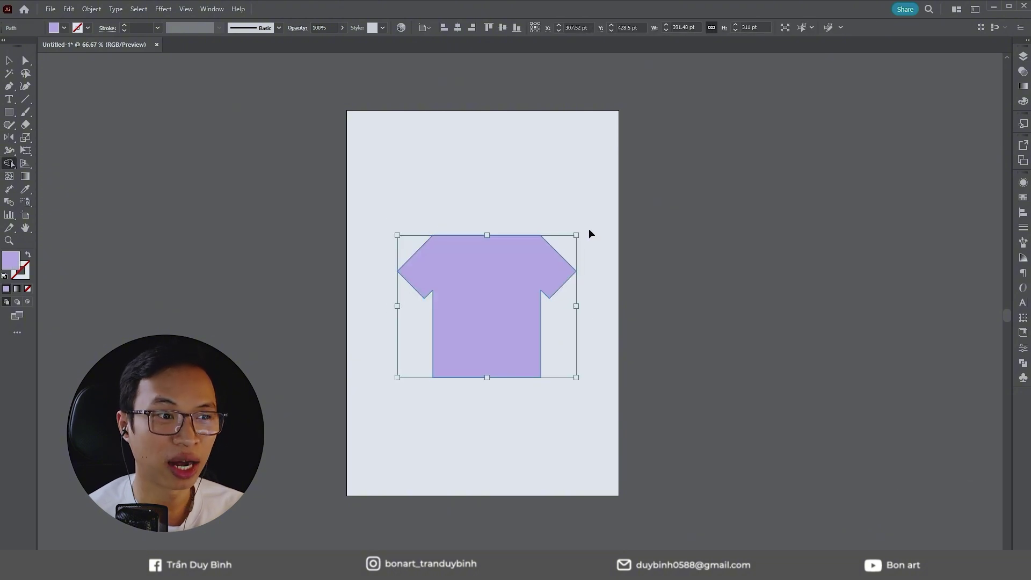
left_click(589, 230)
- Cut a round collar notch out of the neckline using a circle and Shape Builder
key("ctrl+1")
key("l")
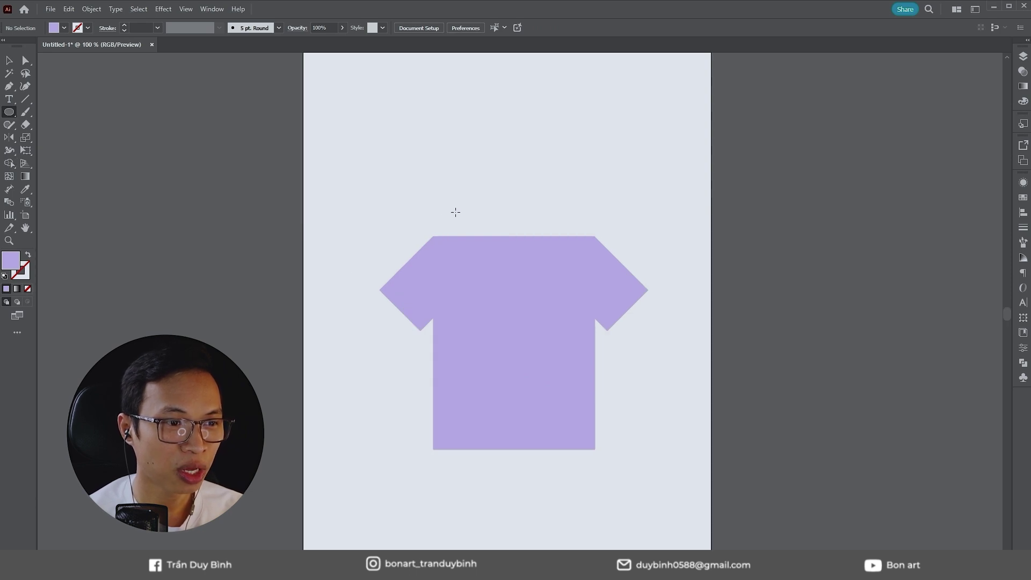
mouse_move(497, 239)
left_mouse_down()
mouse_move(530, 230)
mouse_move(526, 246)
left_mouse_up()
key("v")
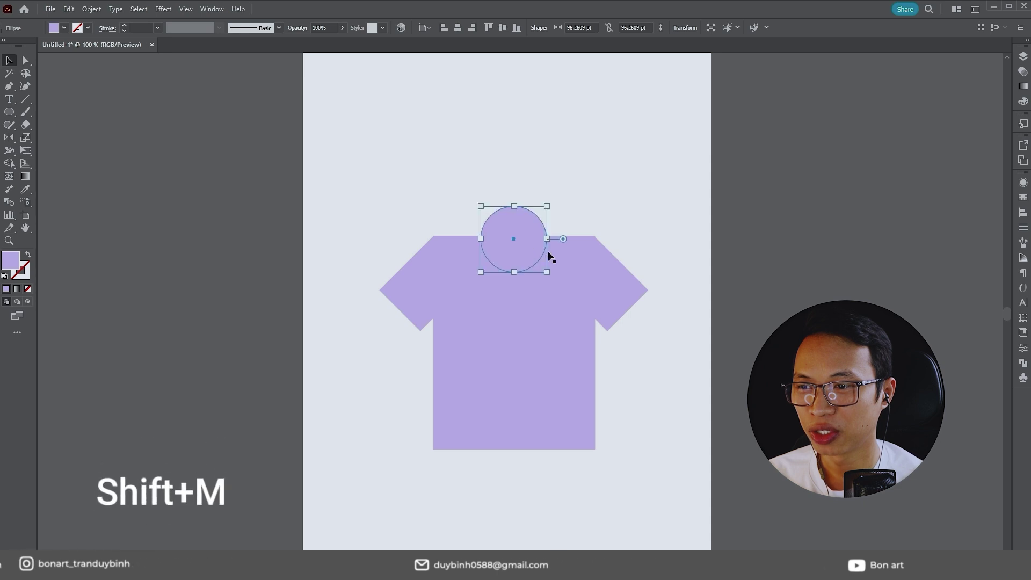
left_click(557, 261, "shift")
key("shift+m")
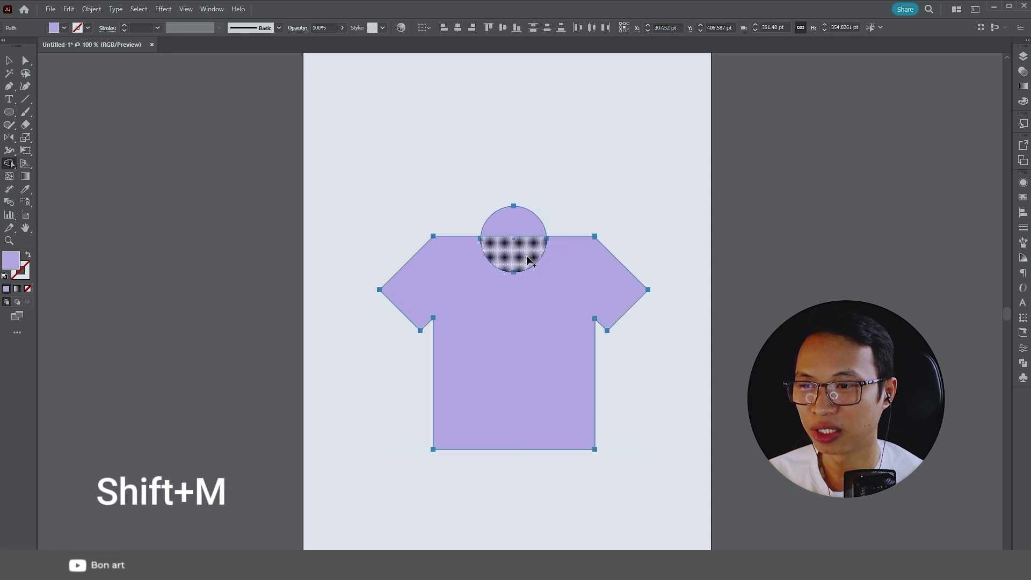
left_click_drag(526, 261, 513, 212)
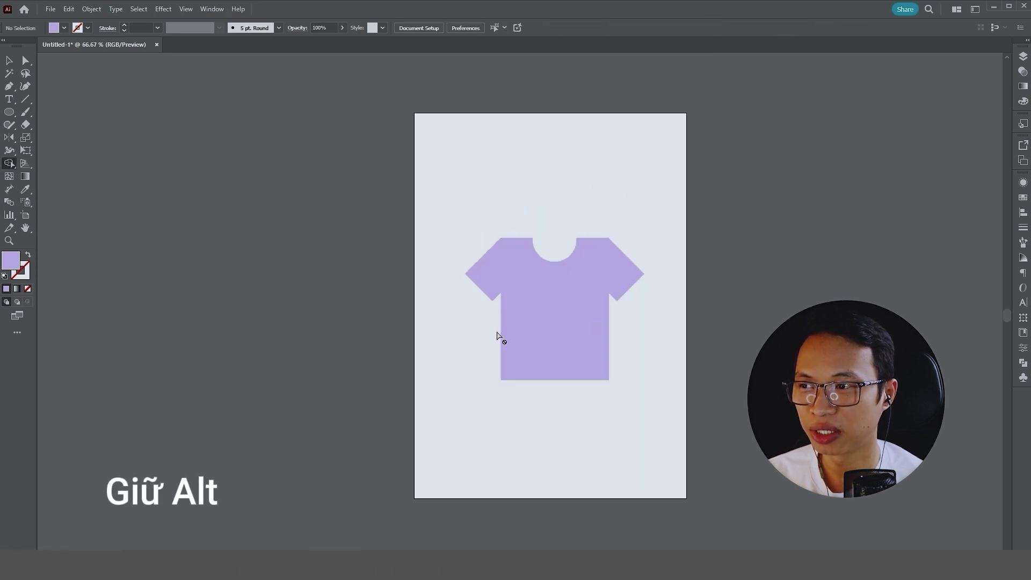
- Draw a small square left of the artboard, rotate it 45°, and pucker it -45%
key("m")
left_click_drag(247, 203, 308, 265)
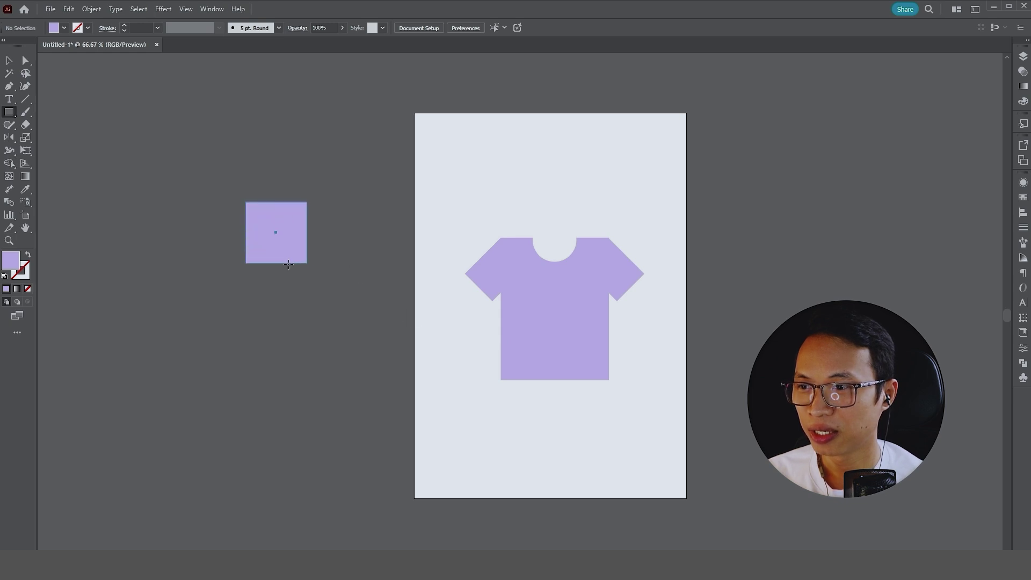
left_click_drag(313, 203, 281, 185)
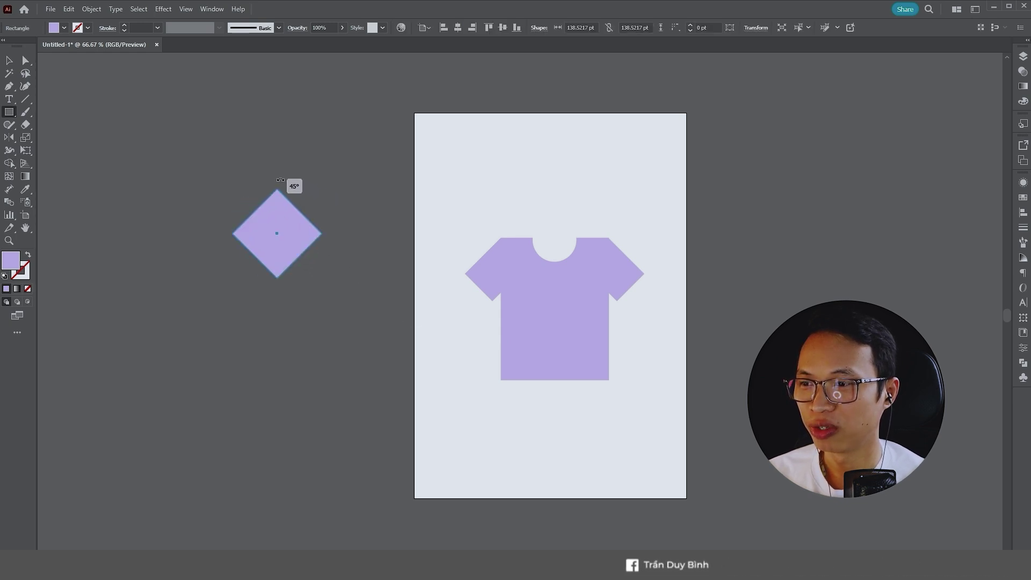
left_click(162, 9)
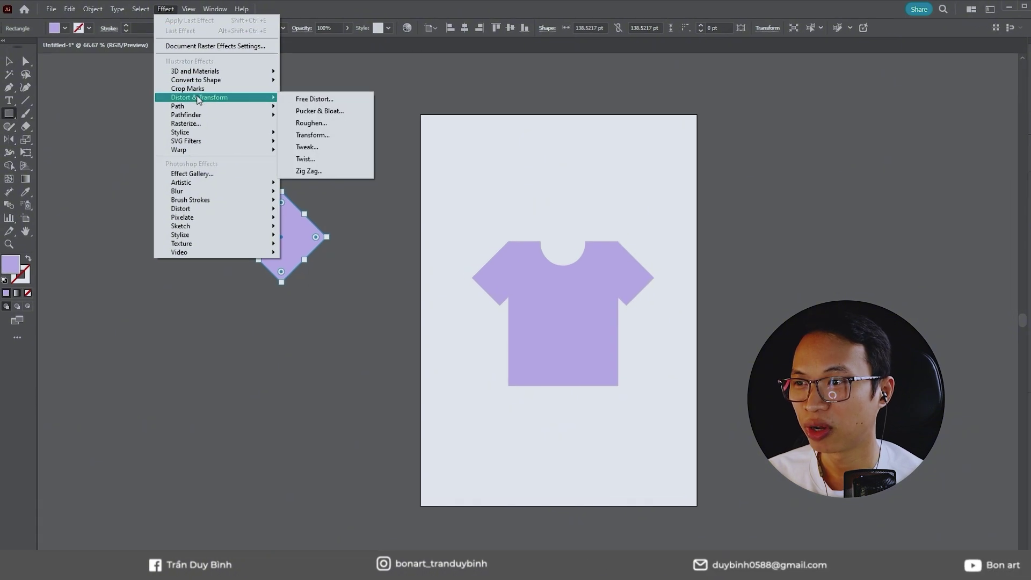
mouse_move(330, 157)
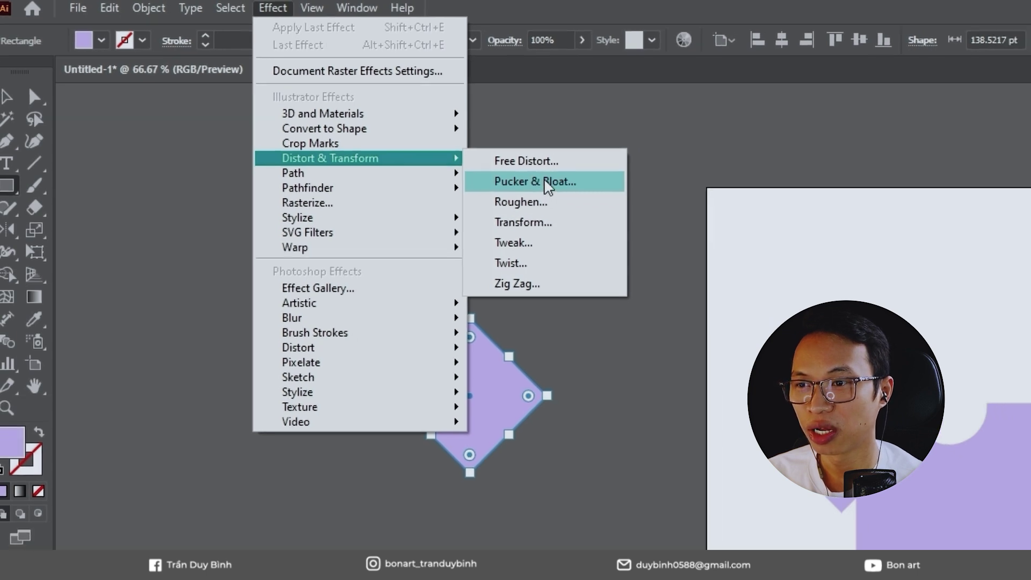
left_click(565, 194)
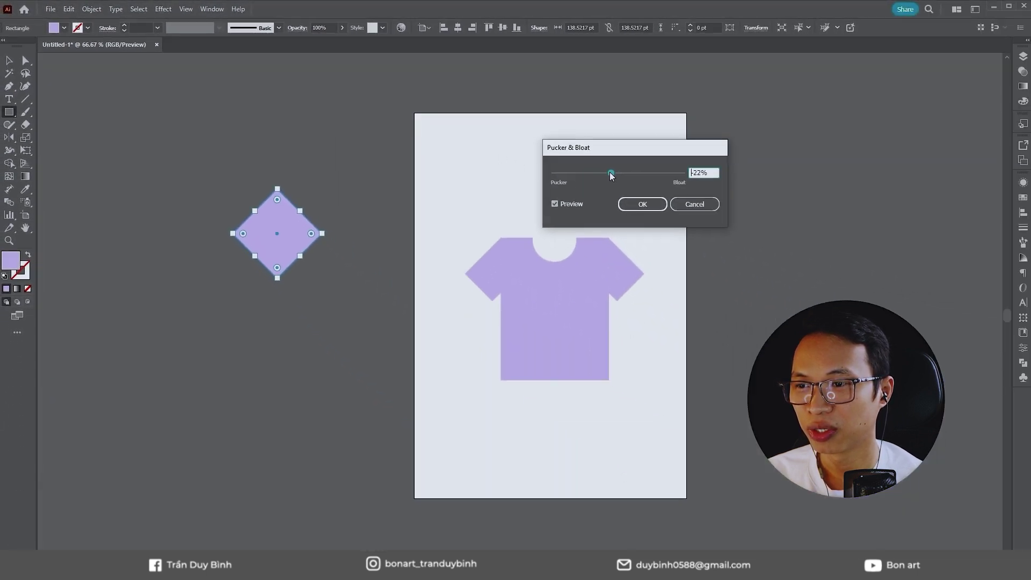
left_click_drag(610, 175, 602, 176)
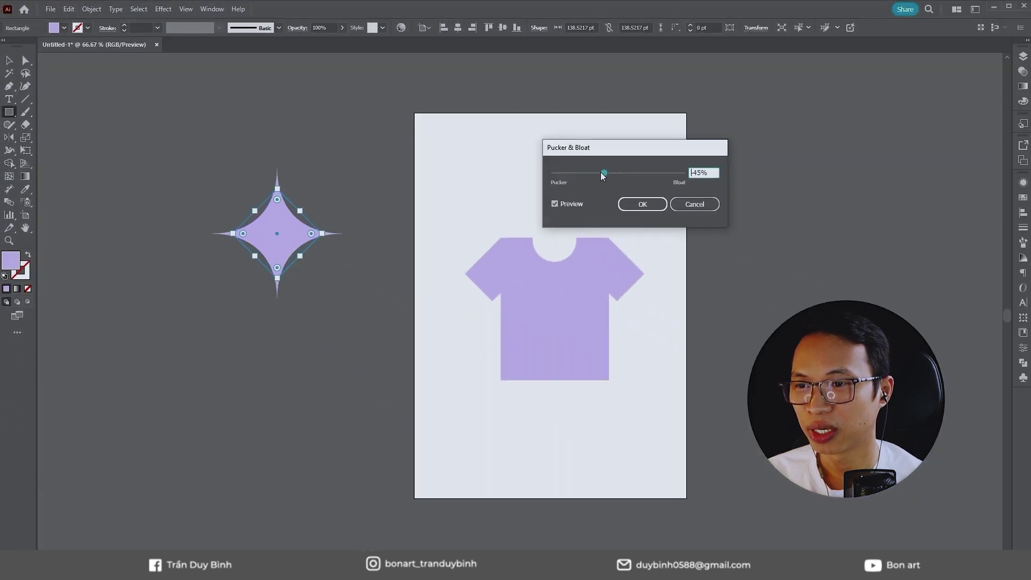
left_click(641, 205)
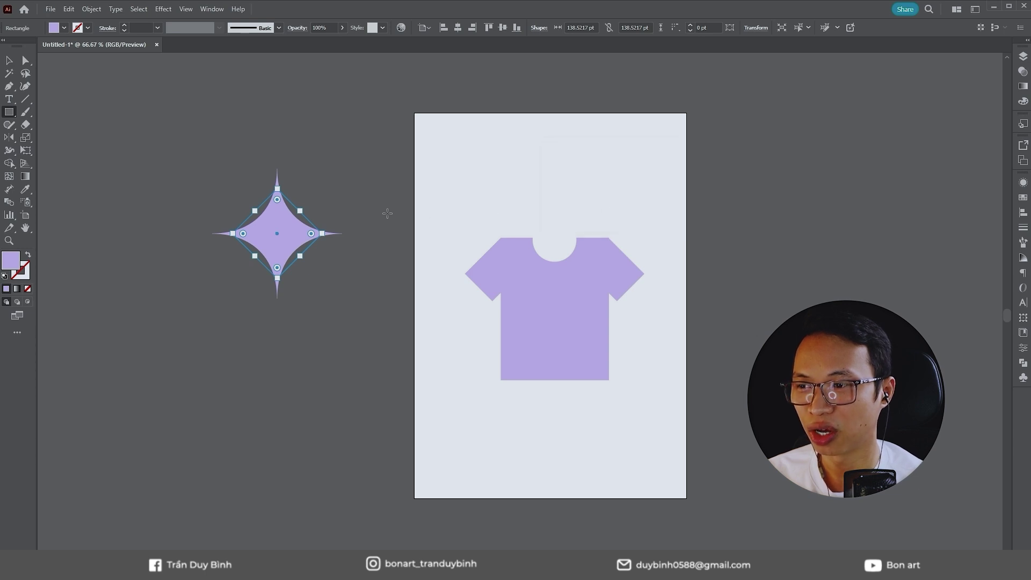
- Expand the sparkle's appearance and draw a hexagon below it
left_click(91, 9)
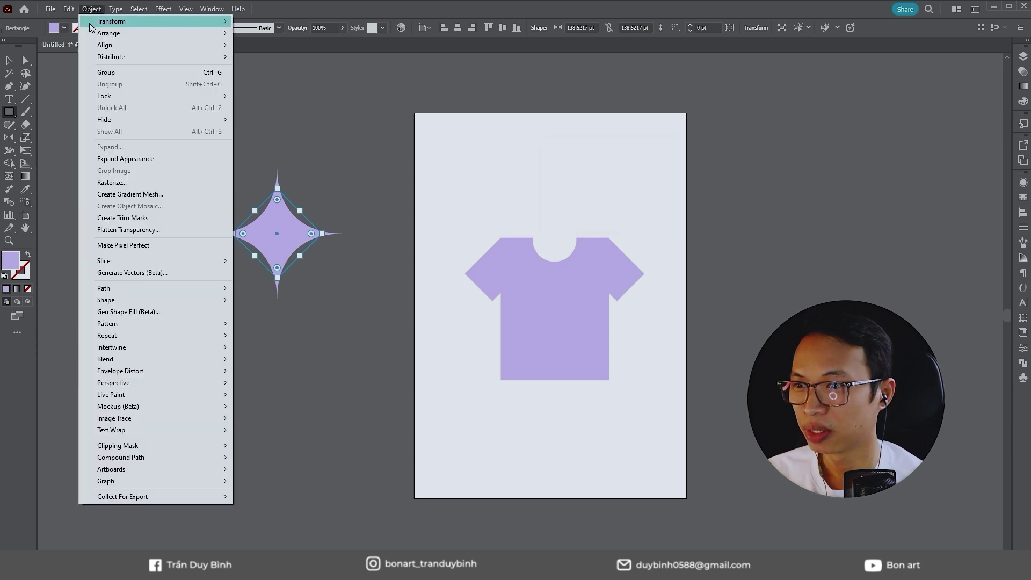
left_click(125, 159)
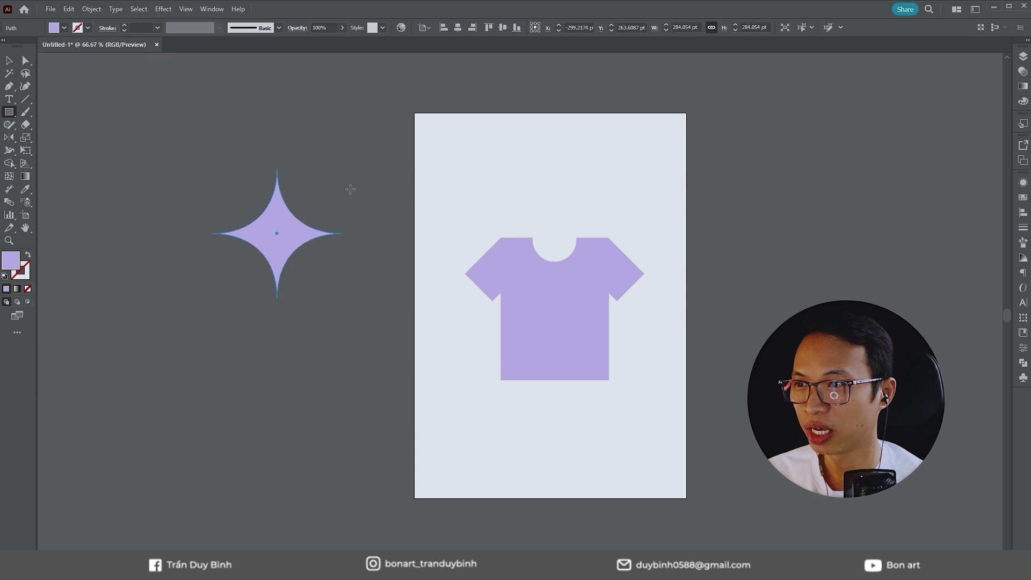
left_click(349, 189)
key("l")
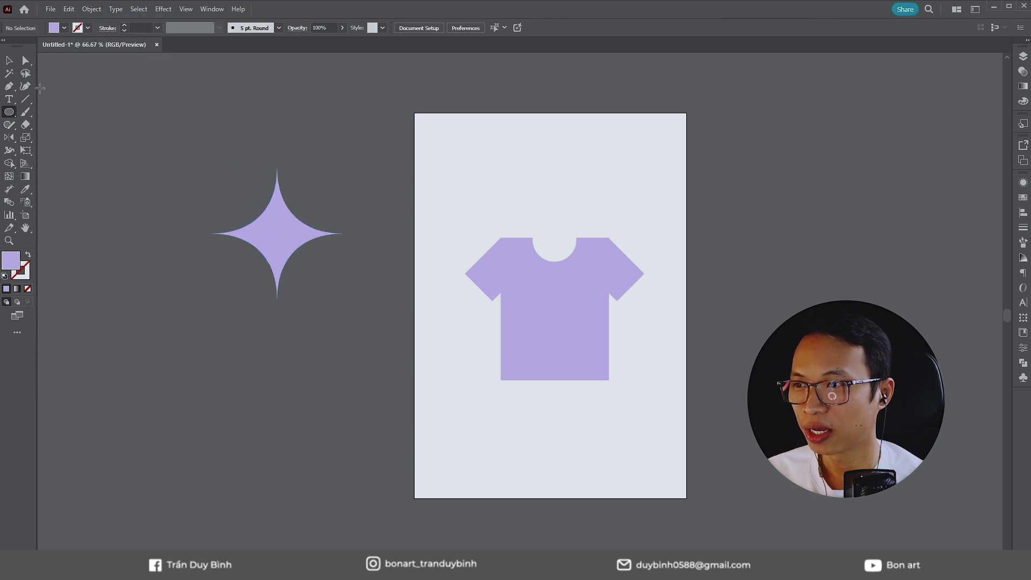
left_click_drag(9, 112, 49, 153)
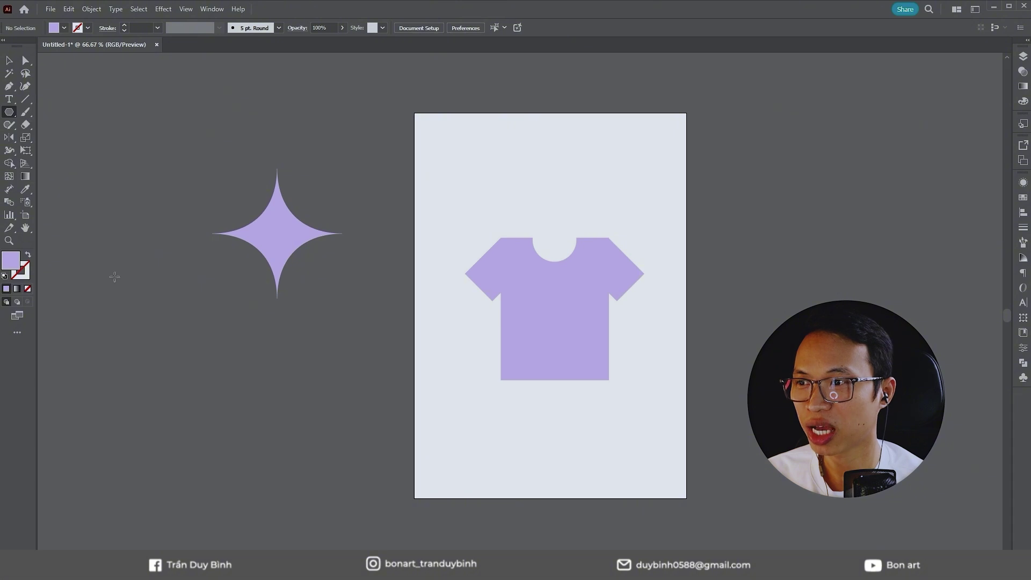
left_click_drag(165, 328, 213, 365)
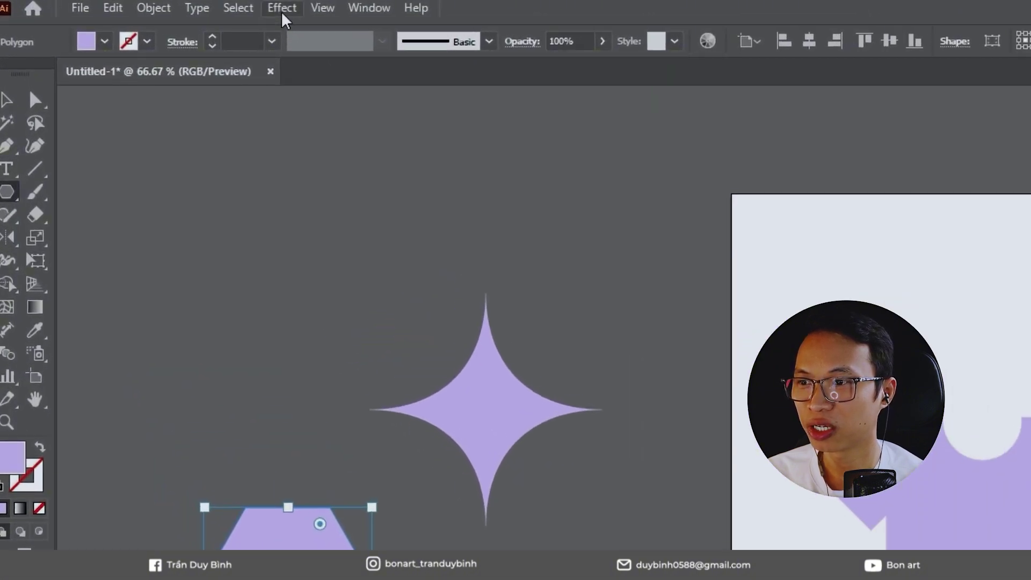
- Bloat the hexagon 67% into a six-petal flower and expand its appearance
left_click(282, 10)
mouse_move(272, 131)
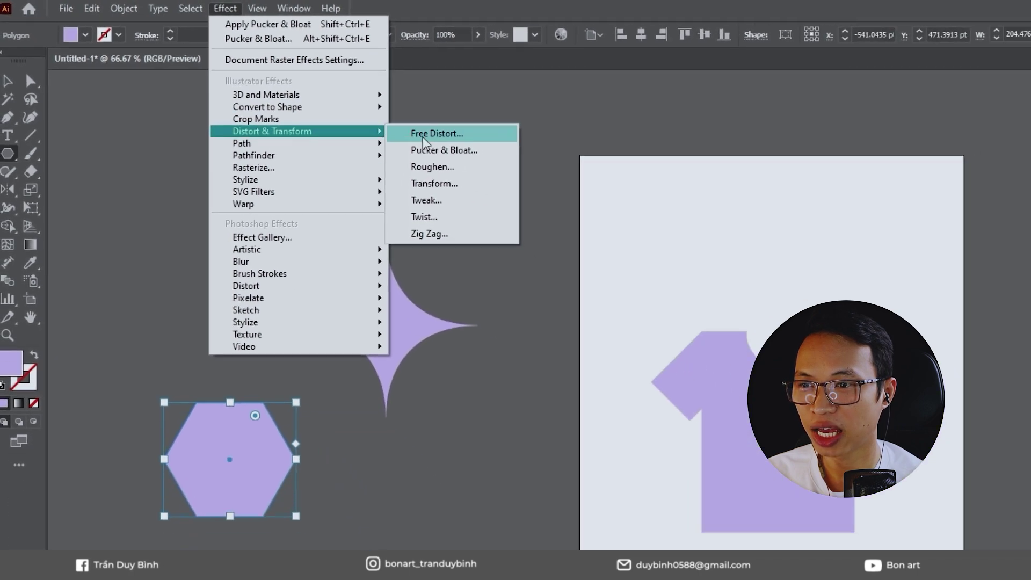
left_click(339, 108)
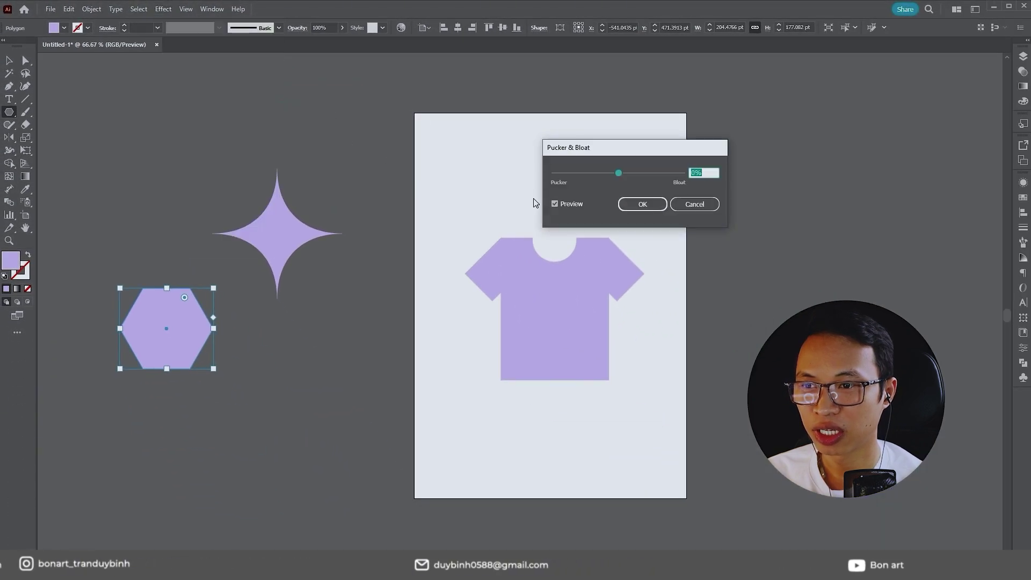
left_click_drag(618, 172, 643, 181)
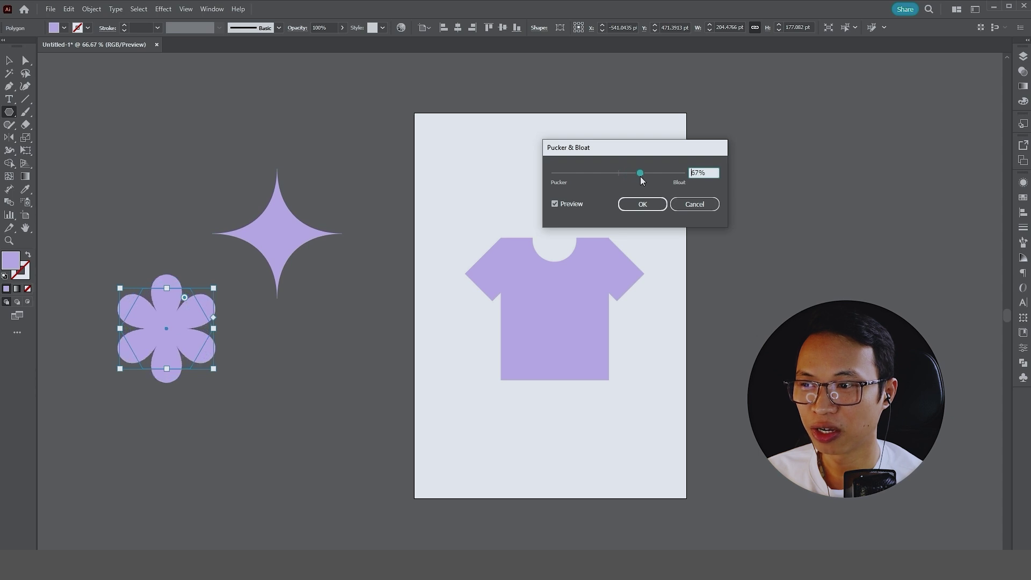
left_click(651, 210)
left_click(91, 9)
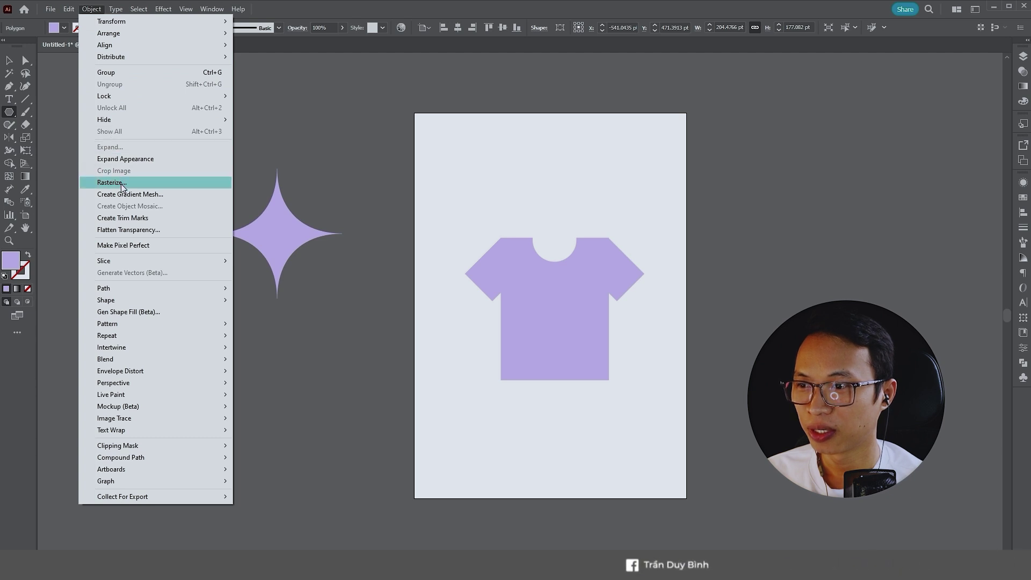
left_click(125, 159)
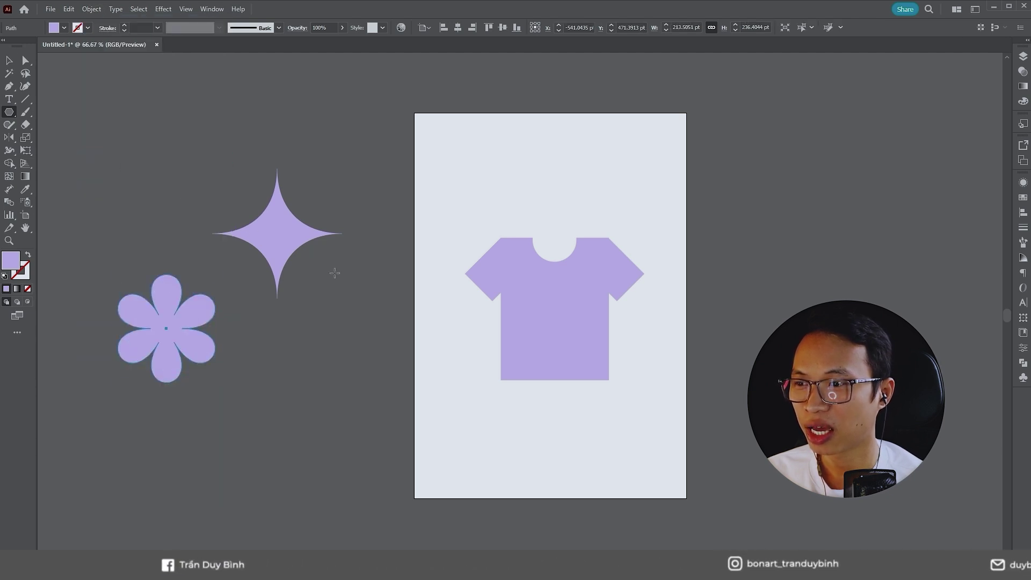
key("v")
left_click(334, 273)
- Move the flower up beside the sparkle and draw a five-point star beneath it
left_click_drag(184, 329, 183, 179)
left_click(10, 113)
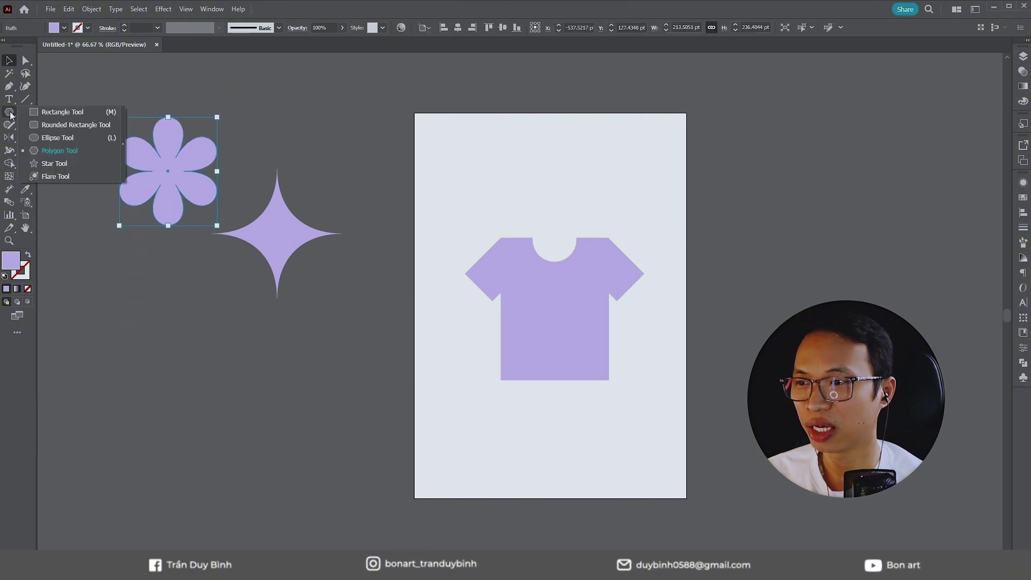
left_click(55, 163)
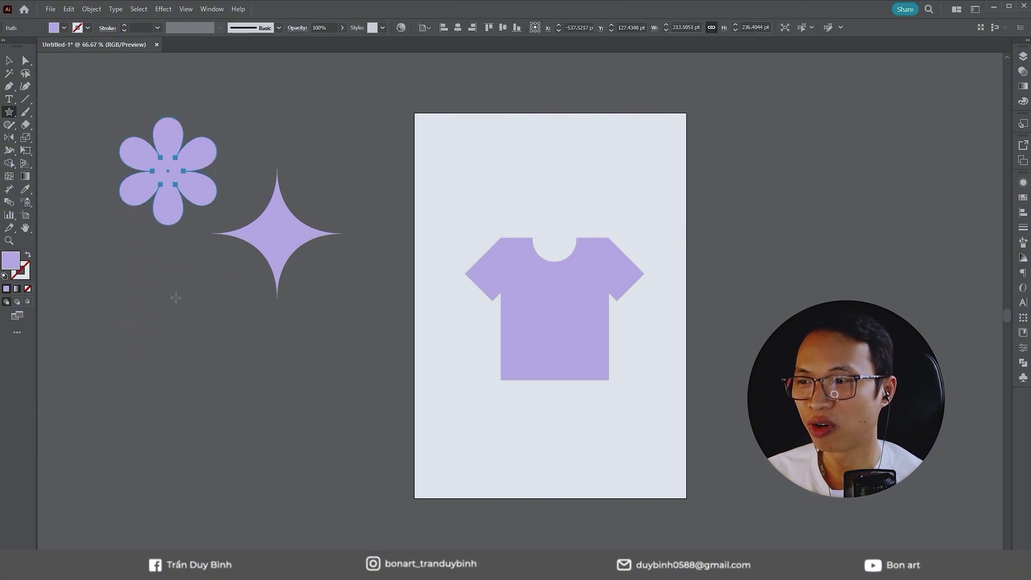
left_click_drag(163, 296, 205, 344)
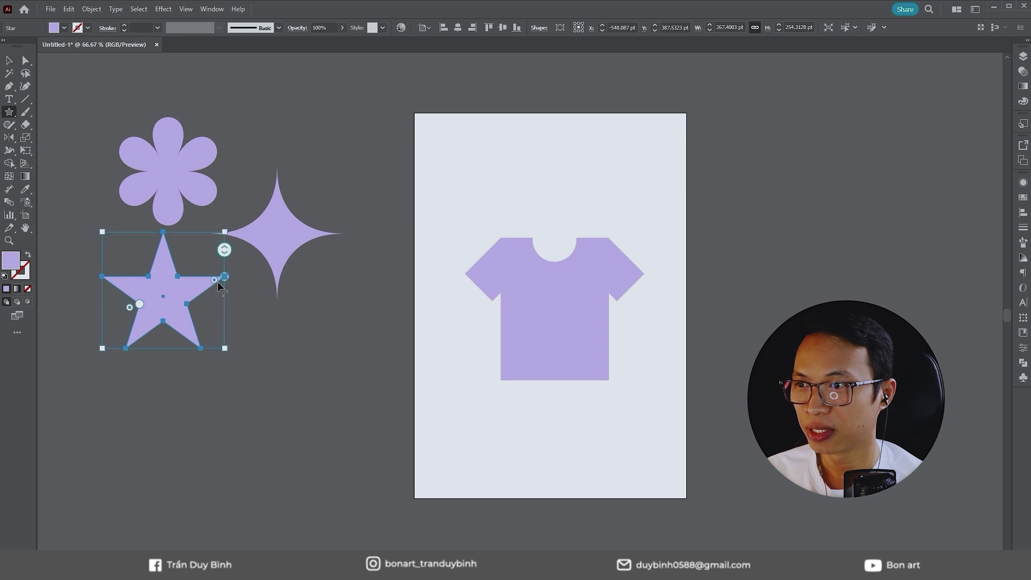
- Round the star's points slightly with its corner widget
left_click_drag(218, 283, 216, 281)
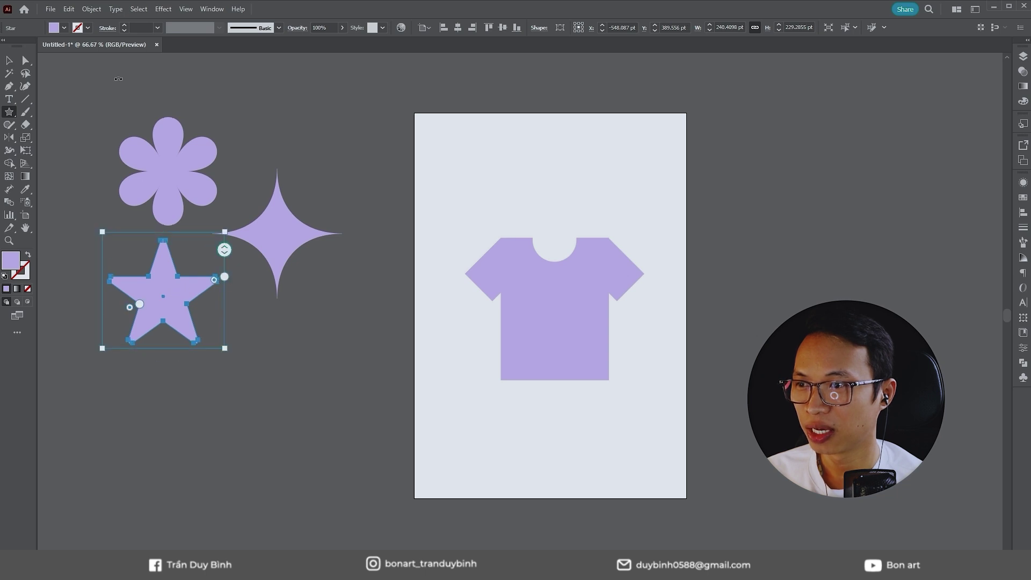
left_click(89, 10)
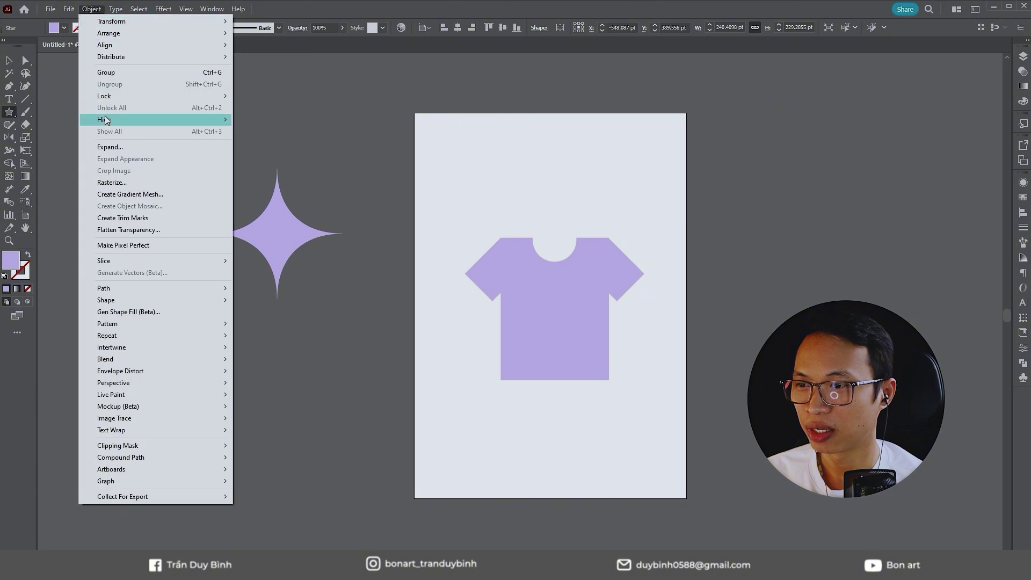
key("Escape")
key("v")
left_click(271, 139)
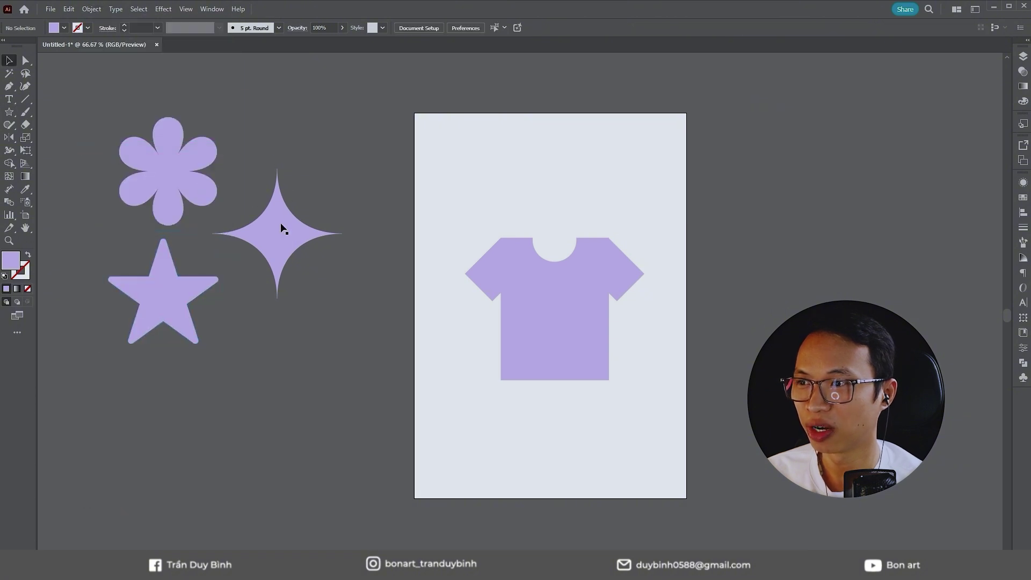
- Recolour the sparkle orange and the flower cream
left_click(279, 251)
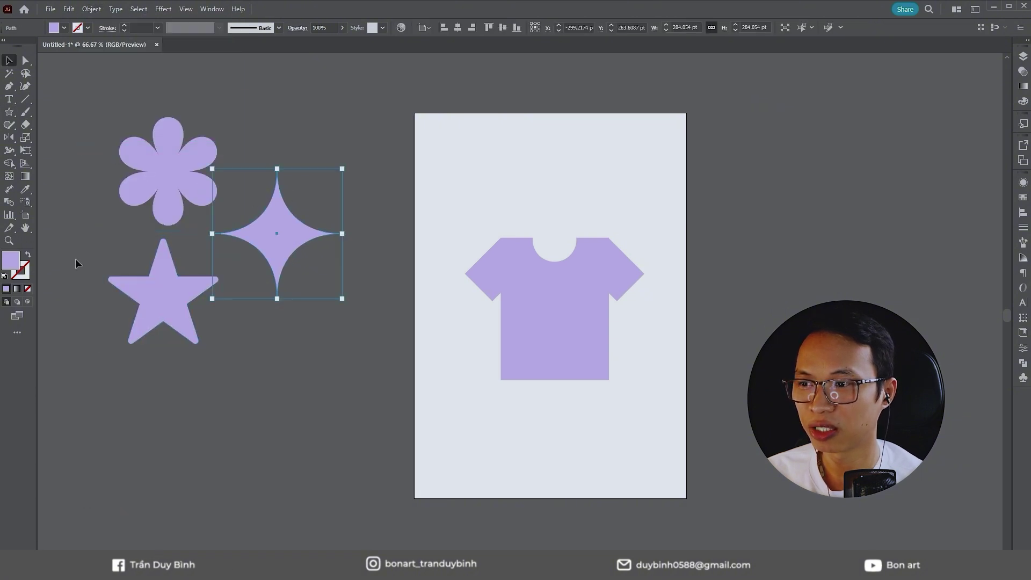
double_click(10, 261)
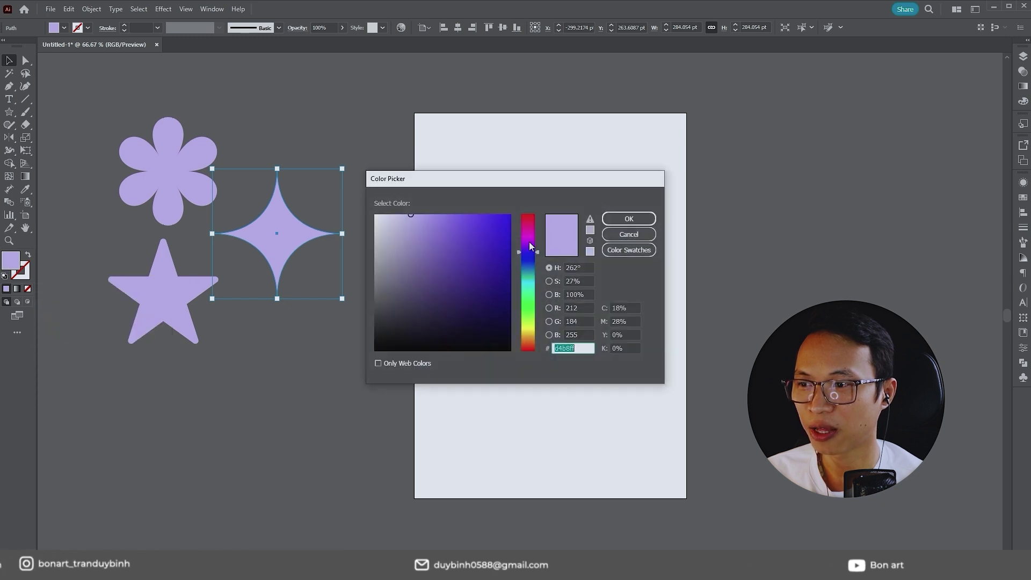
left_click(530, 237)
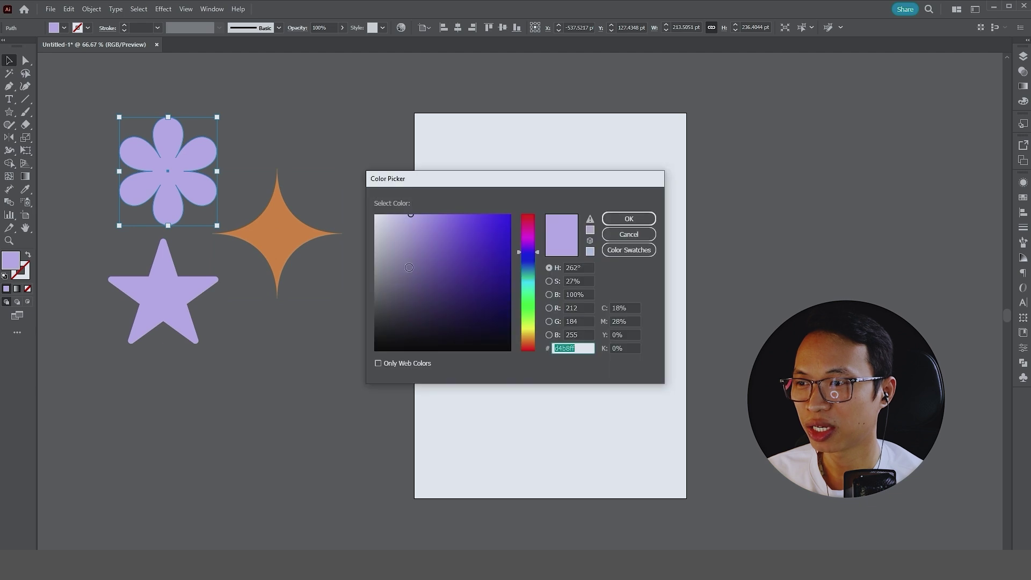
left_click(527, 338)
left_click(629, 219)
- Give the star a soft pink fill
left_click(129, 291)
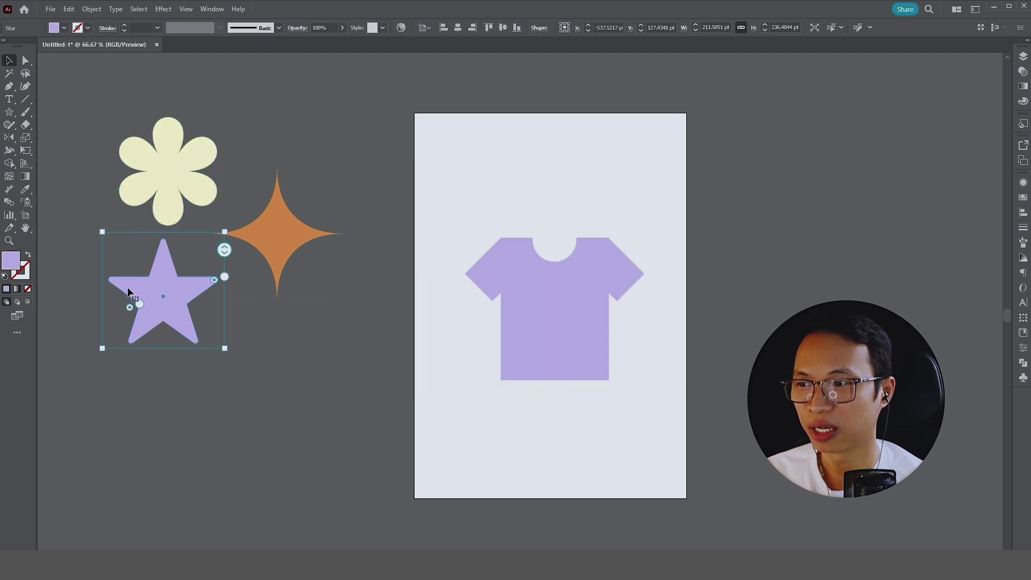
double_click(11, 262)
left_click(528, 348)
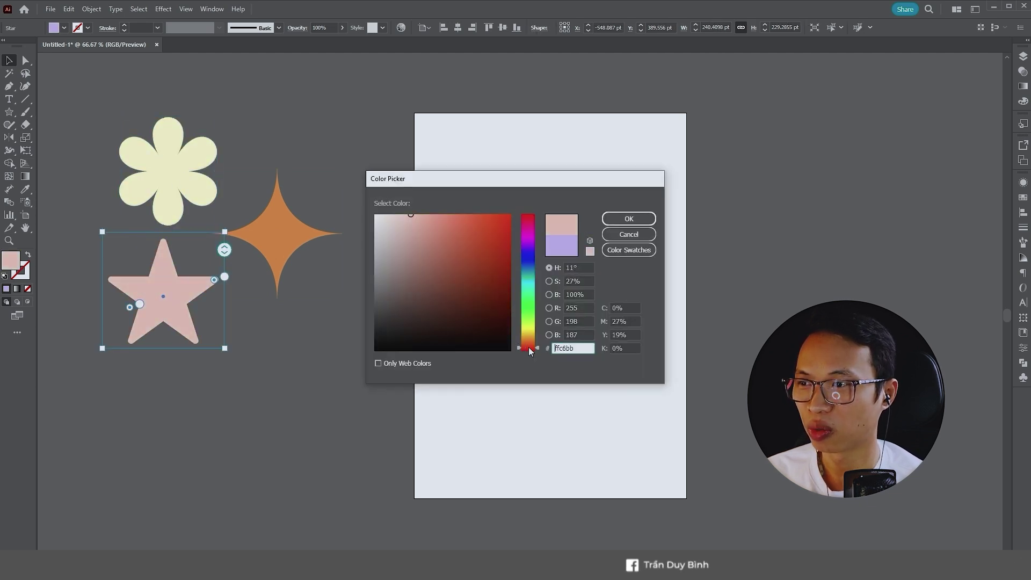
left_click(628, 218)
left_click(246, 172)
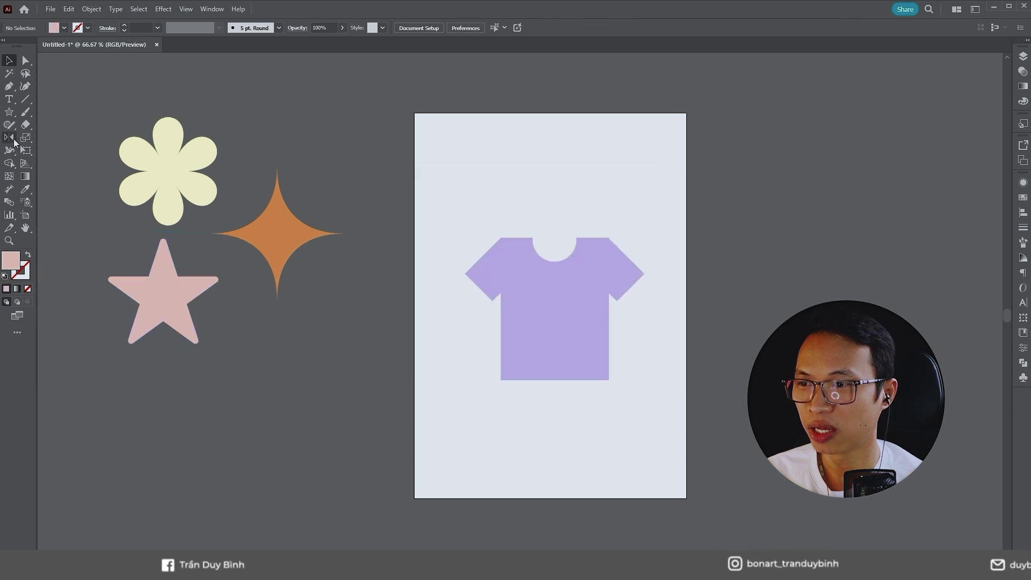
- Add a coral-red circle above the other shapes, discarding a stray hexagon
left_click(10, 112)
left_click(46, 147)
mouse_move(280, 115)
left_mouse_down()
mouse_move(317, 106)
mouse_move(375, 193)
left_mouse_up()
key("Delete")
left_click(9, 112)
left_click(46, 134)
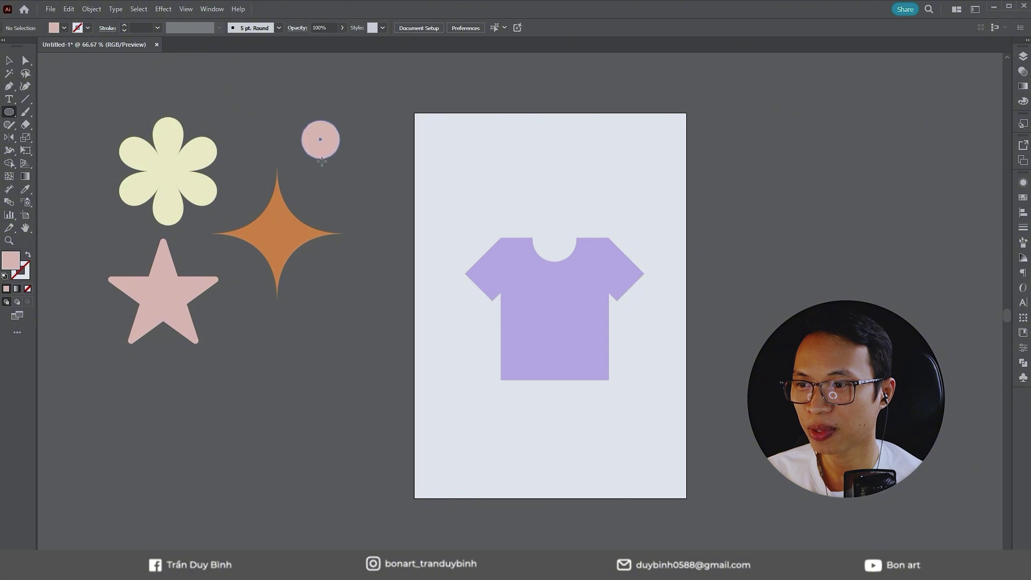
double_click(14, 263)
left_click_drag(472, 244, 459, 214)
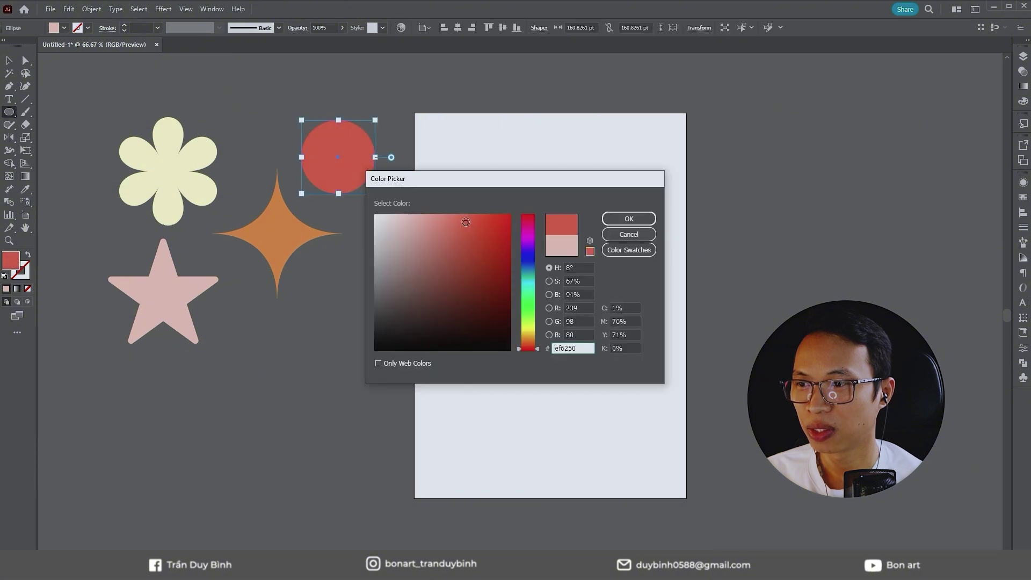
left_click(610, 219)
key("v")
left_click_drag(347, 170, 267, 127)
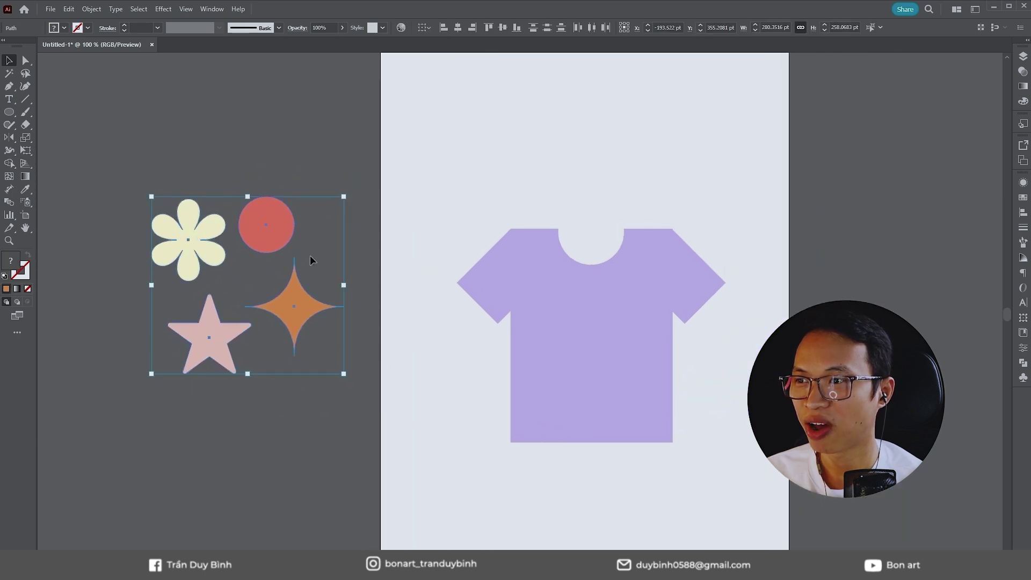
left_click(52, 10)
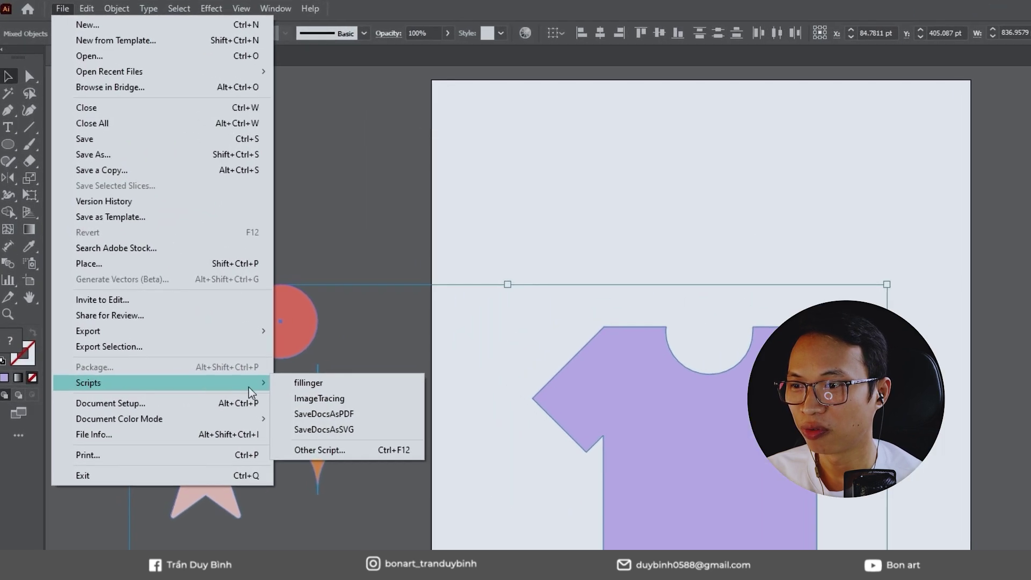
mouse_move(161, 383)
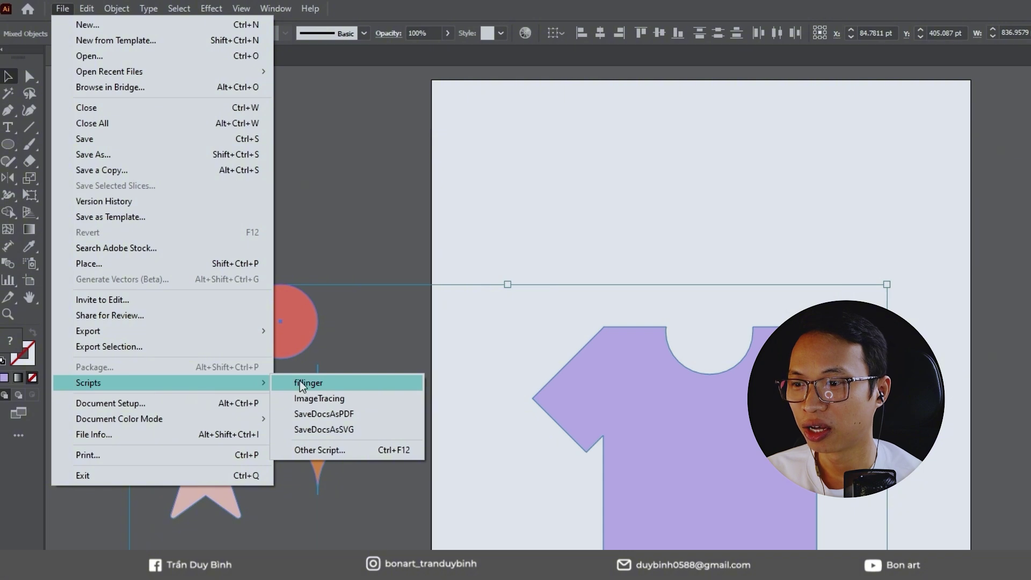
left_click(275, 161)
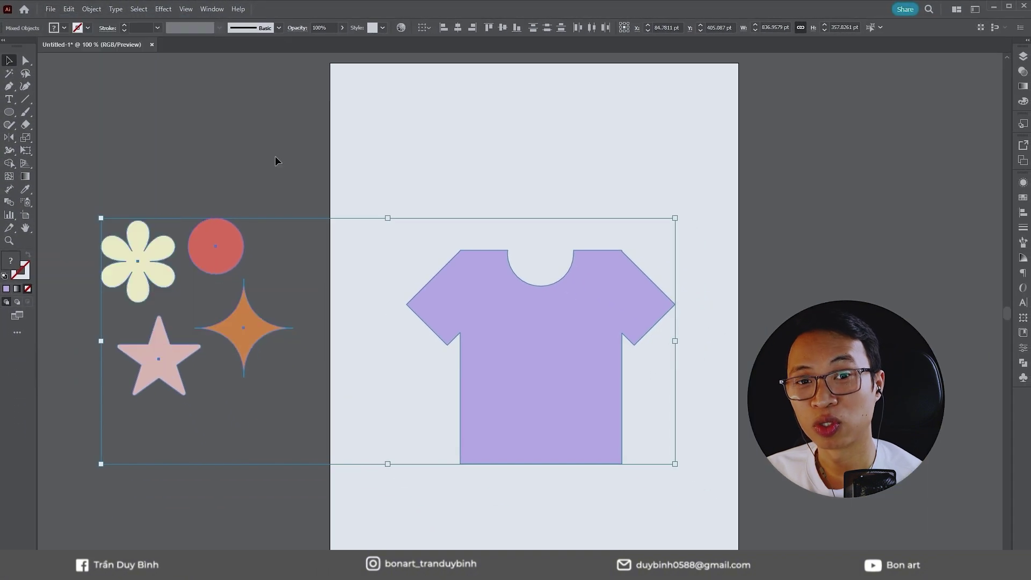
left_click(304, 219)
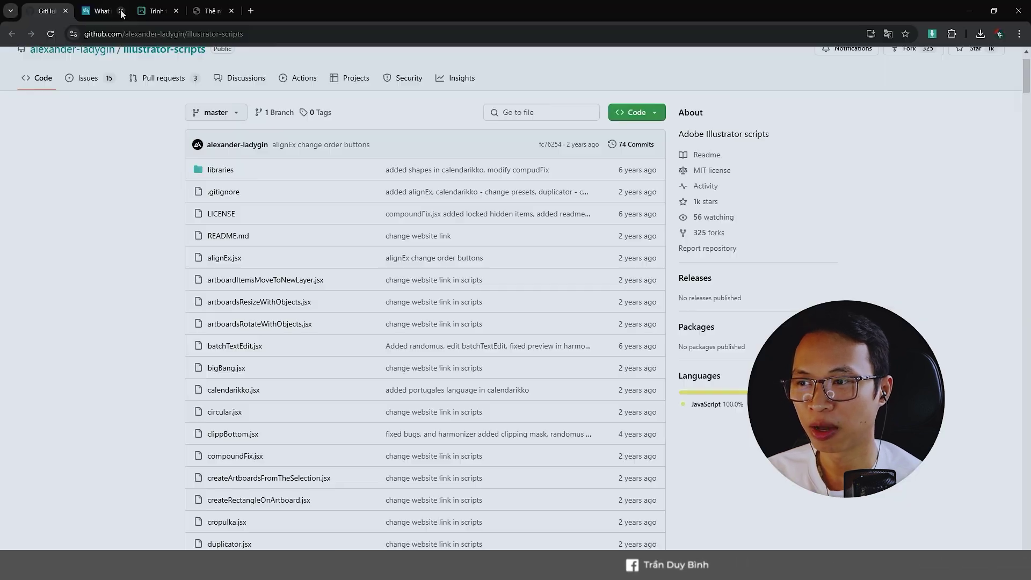
- Close the two extra browser tabs and reveal the repository's Code download options
left_click(121, 11)
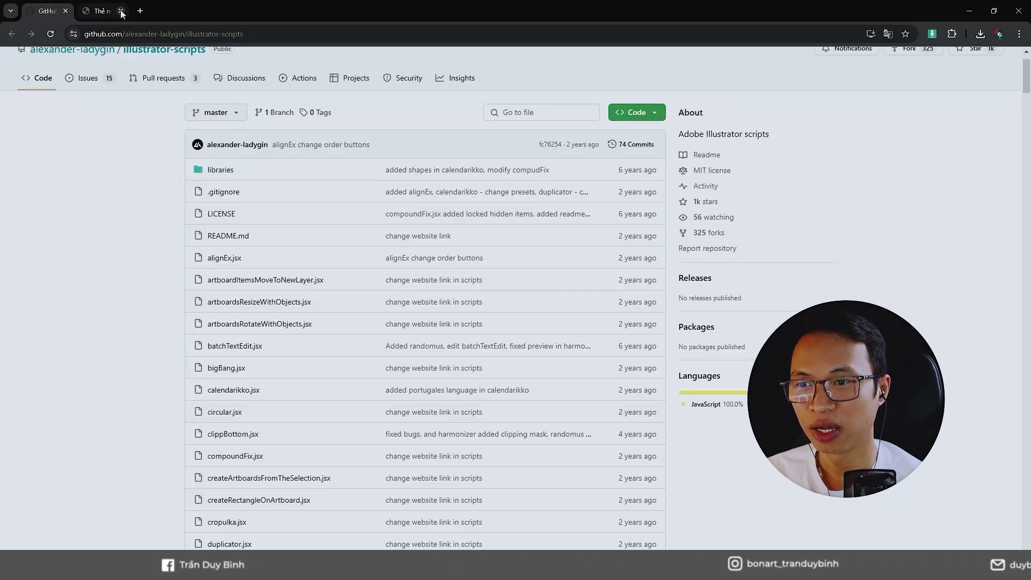
left_click(121, 10)
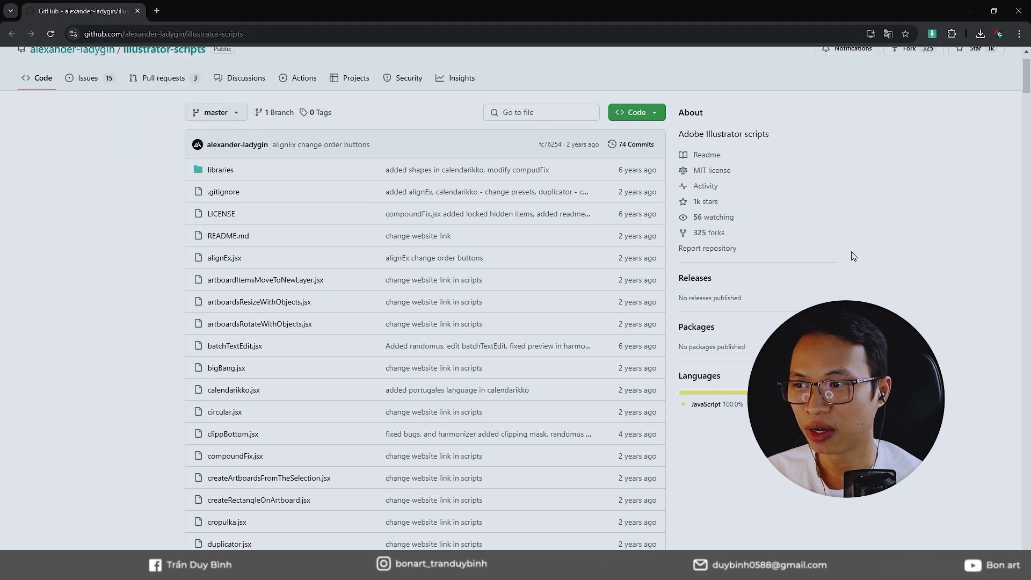
scroll(354, 259, "up", 1)
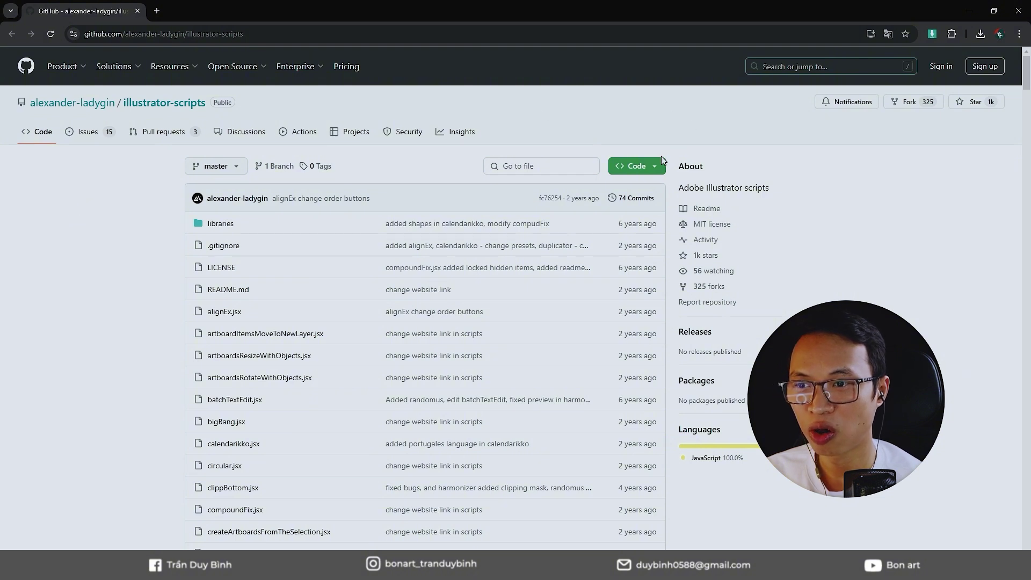
left_click(656, 169)
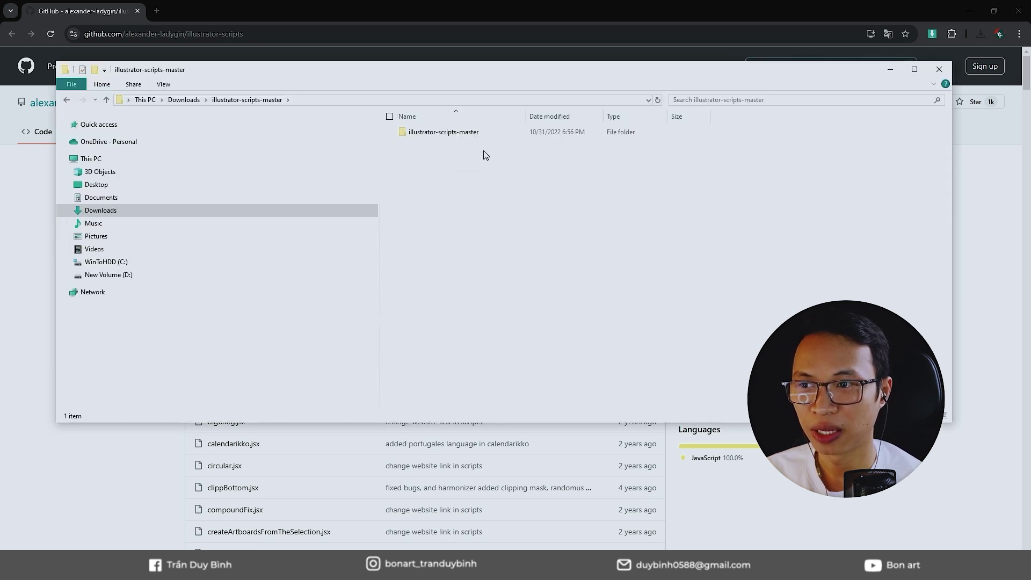
- Copy fillinger.jsx from the illustrator-scripts-master folder
double_click(451, 133)
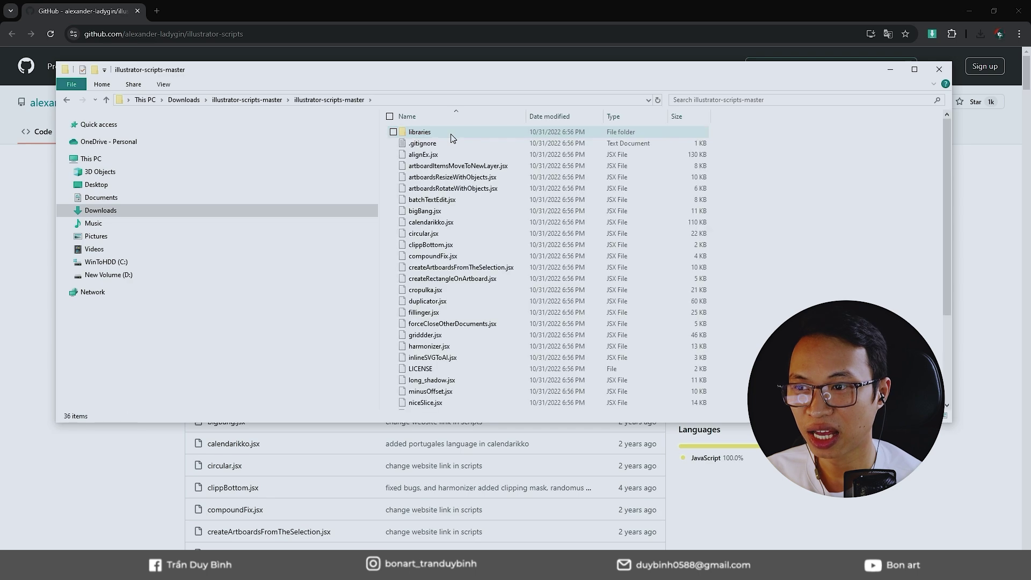
scroll(438, 274, "down", 4)
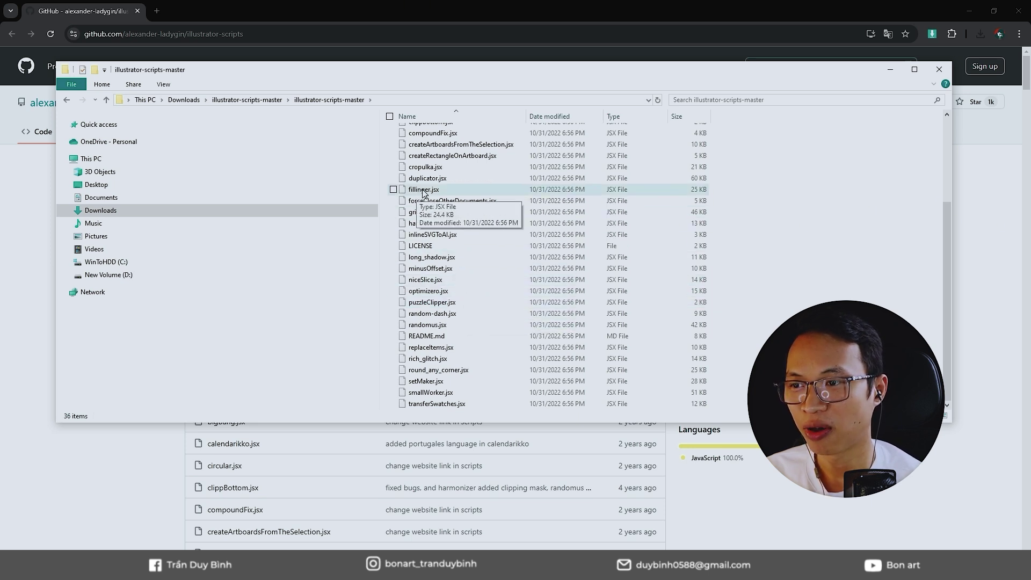
left_click(423, 191)
right_click(423, 192)
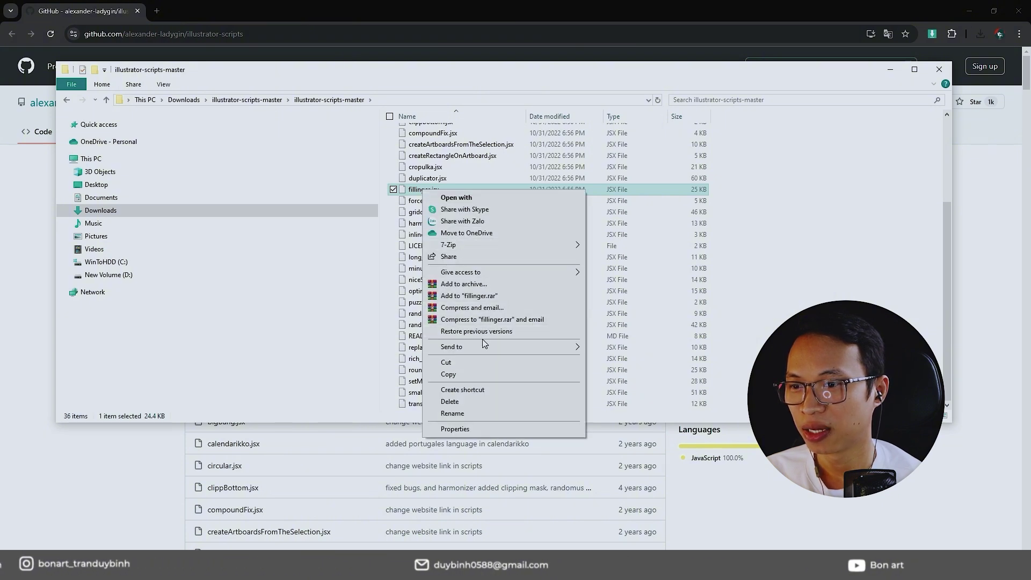
left_click(473, 375)
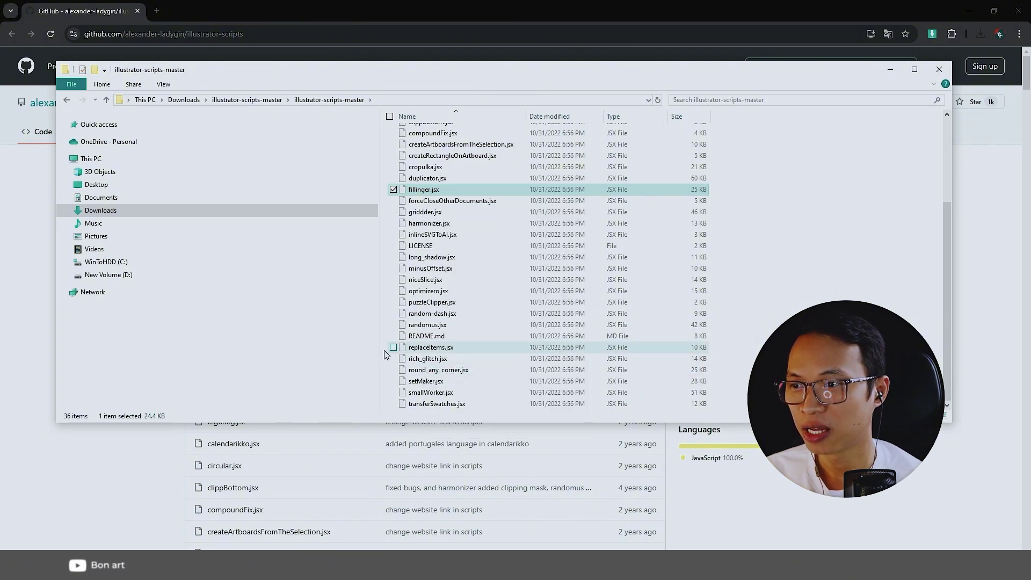
- Open C:\Program Files\Adobe\Adobe Illustrator 2024\Presets\en_US\Scripts, then minimize Explorer
left_click(106, 262)
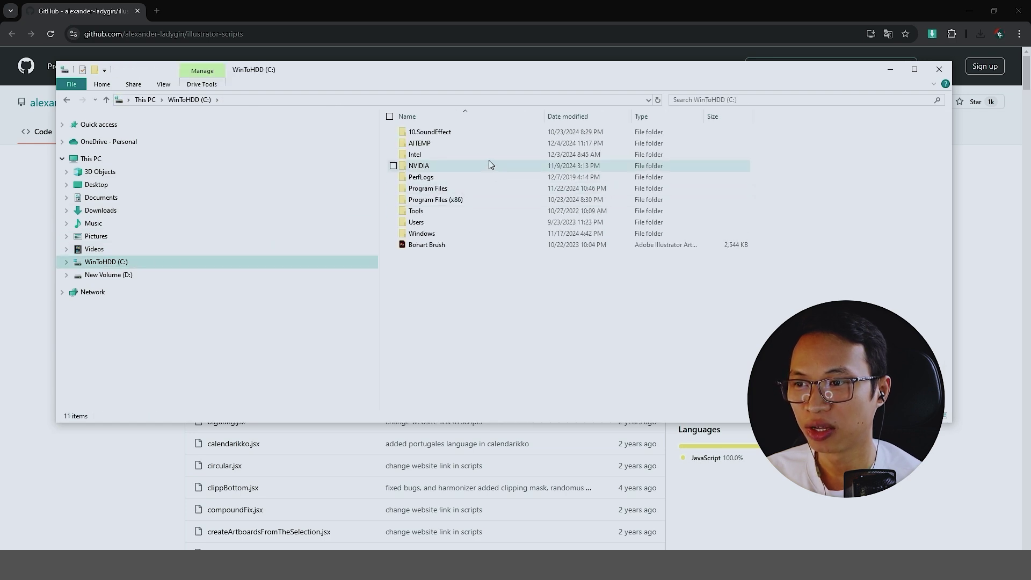
double_click(432, 189)
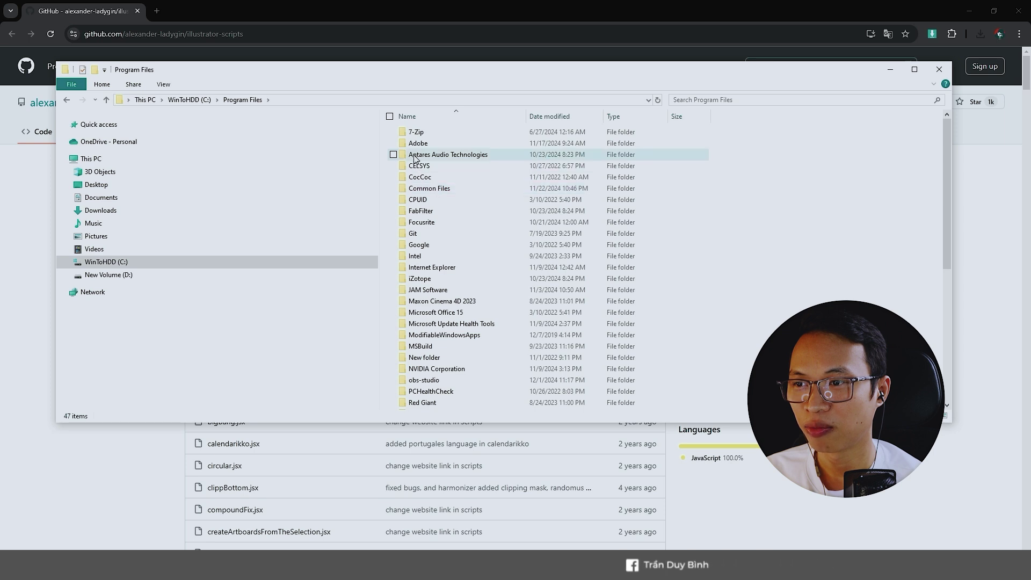
double_click(430, 142)
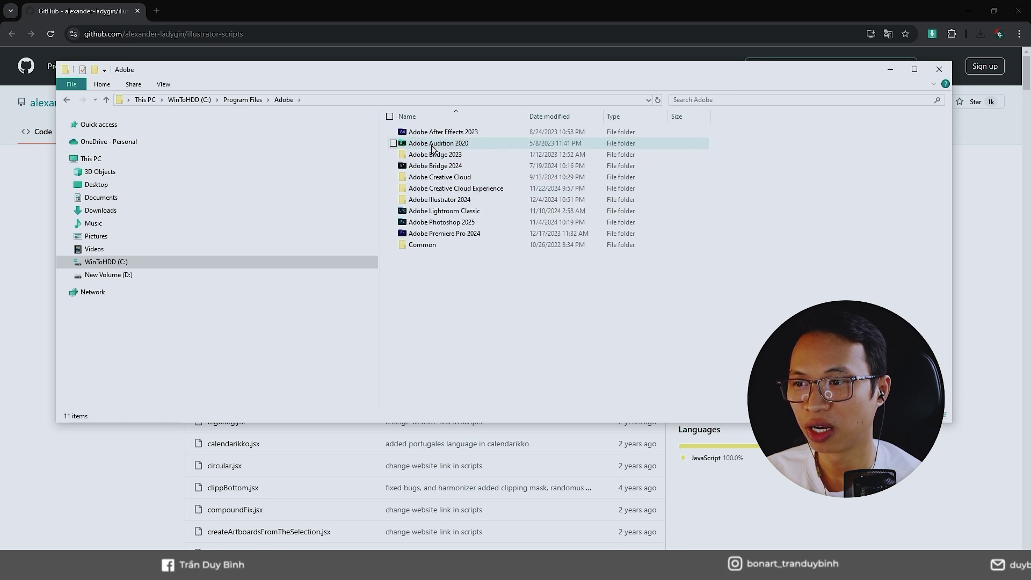
double_click(439, 199)
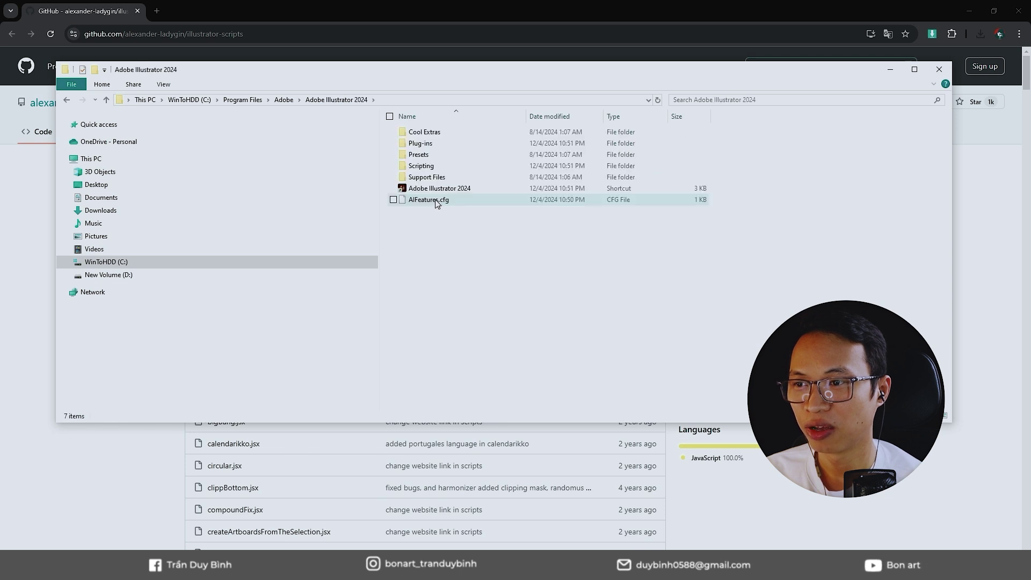
left_click(423, 155)
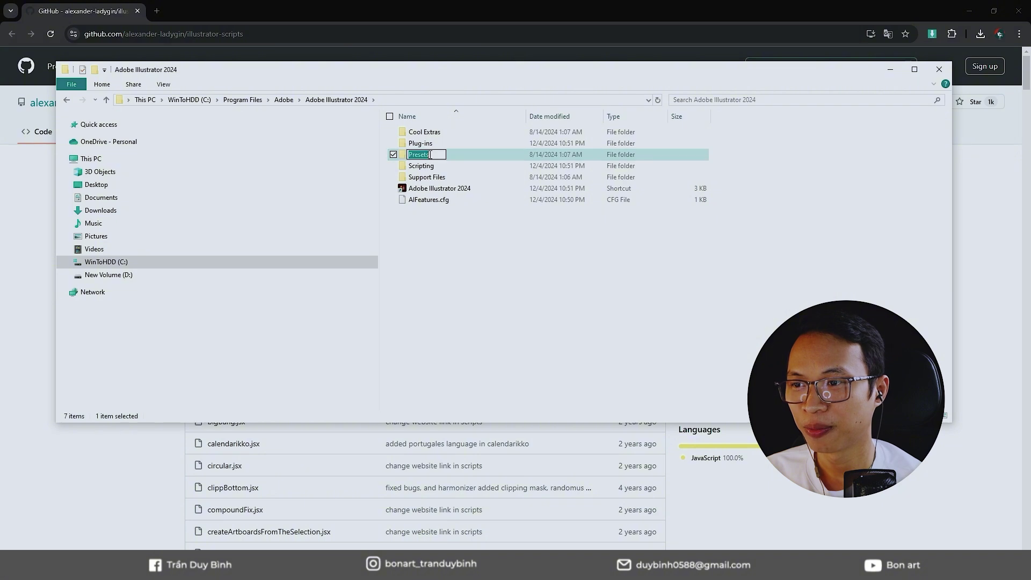
double_click(453, 154)
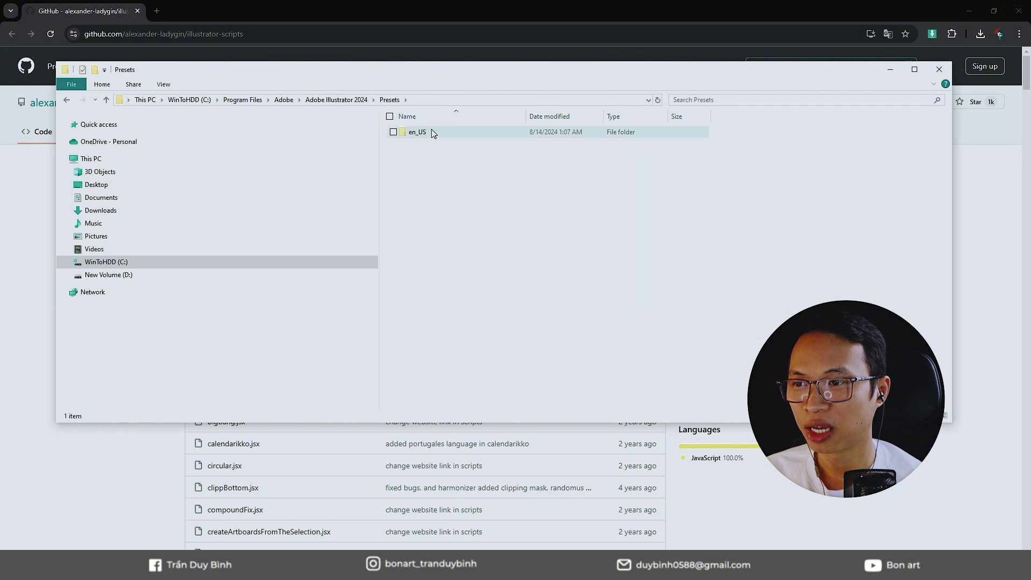
double_click(434, 132)
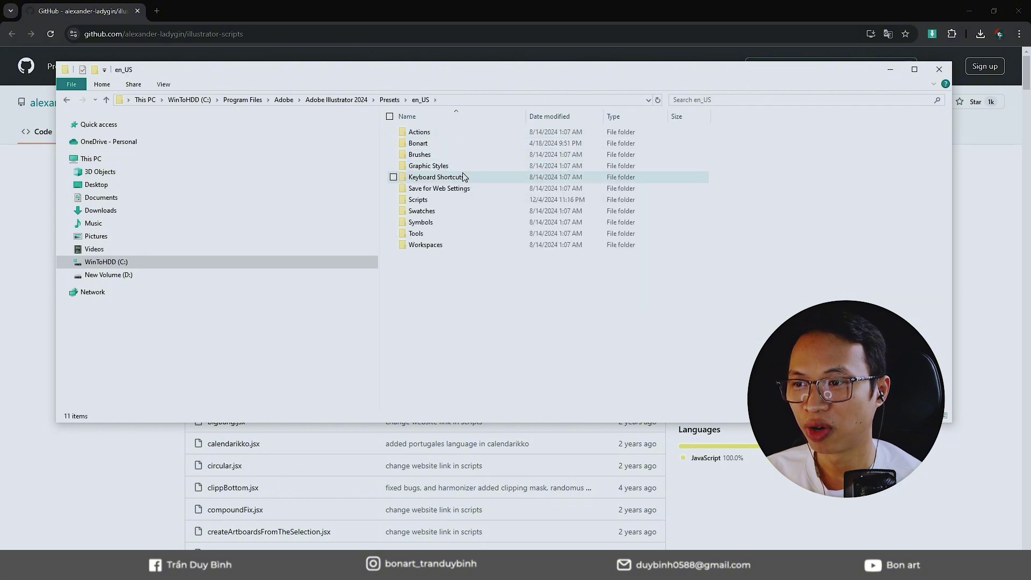
double_click(417, 199)
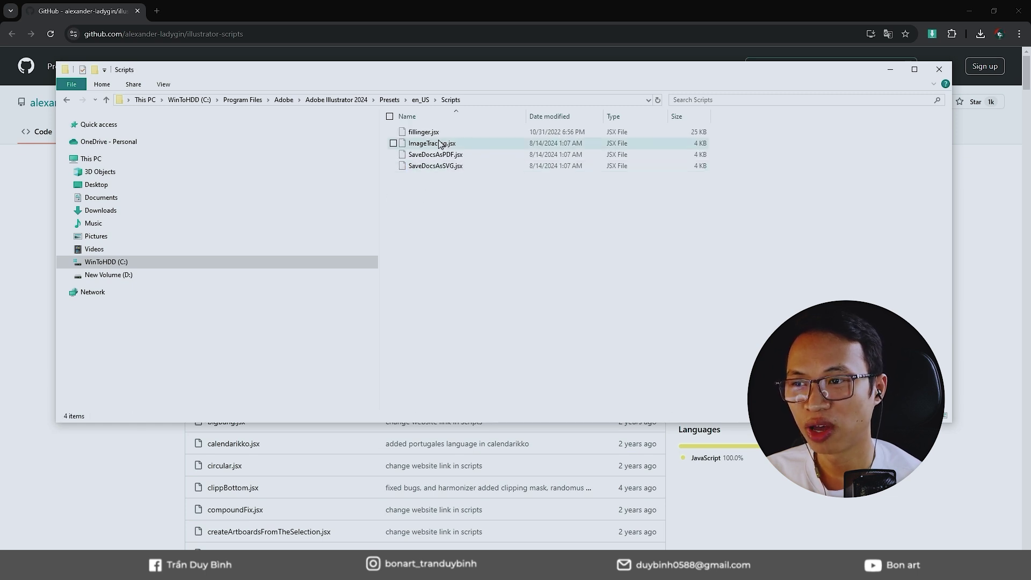
right_click(424, 190)
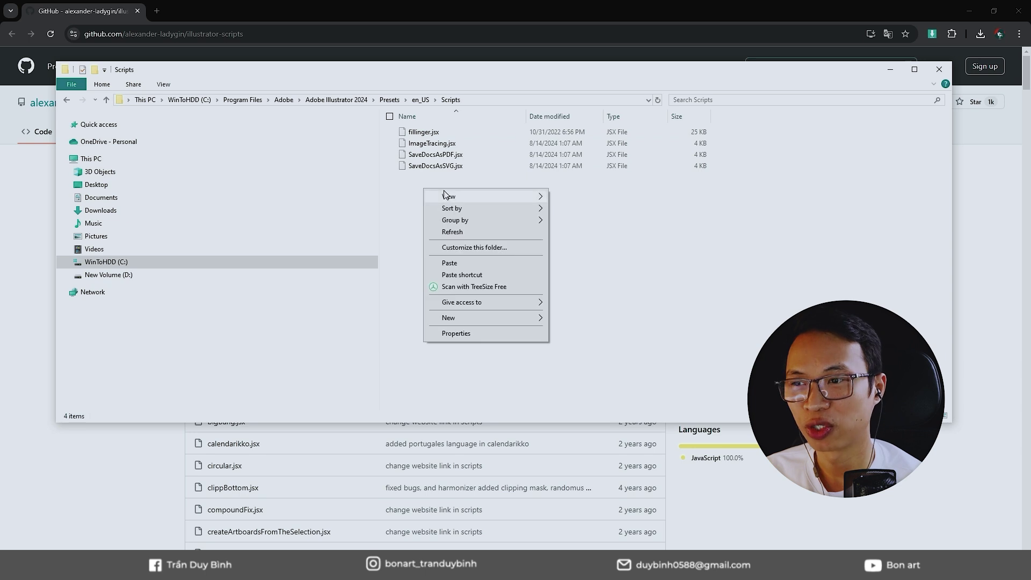
left_click(408, 212)
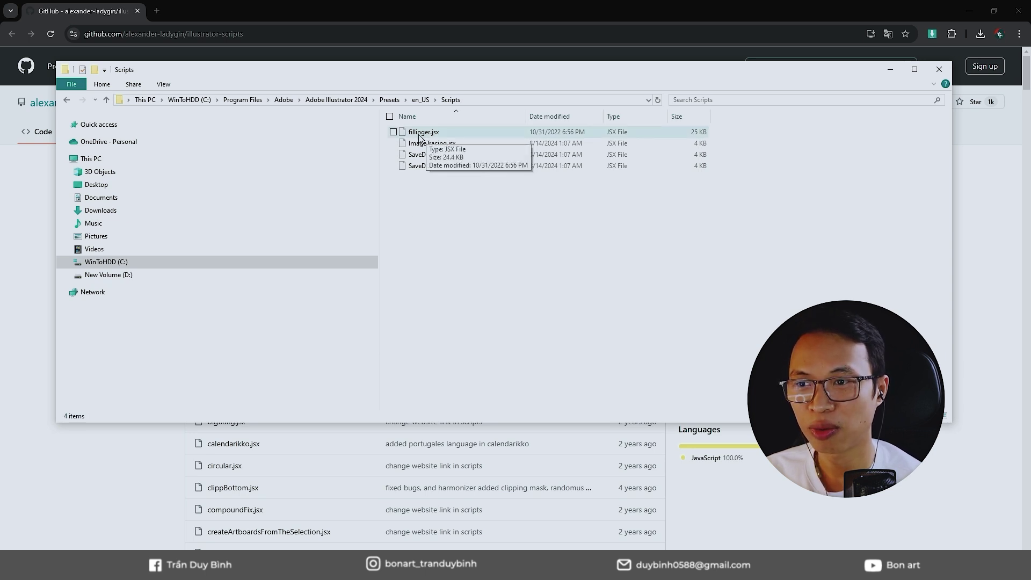
left_click(890, 70)
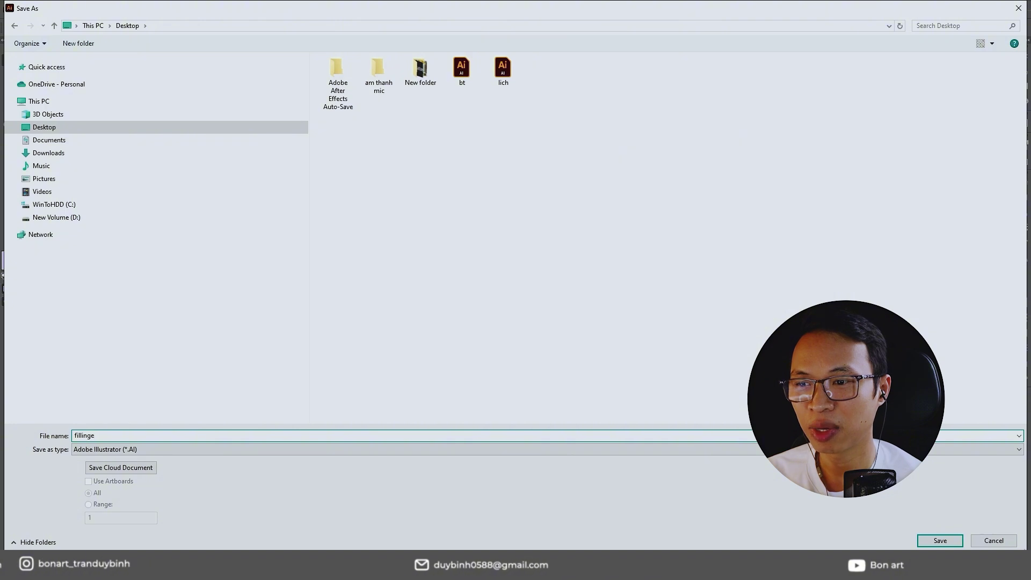
- Save as 'fillinger', select the four shapes plus T-shirt, and run the Fillinger script
type("r")
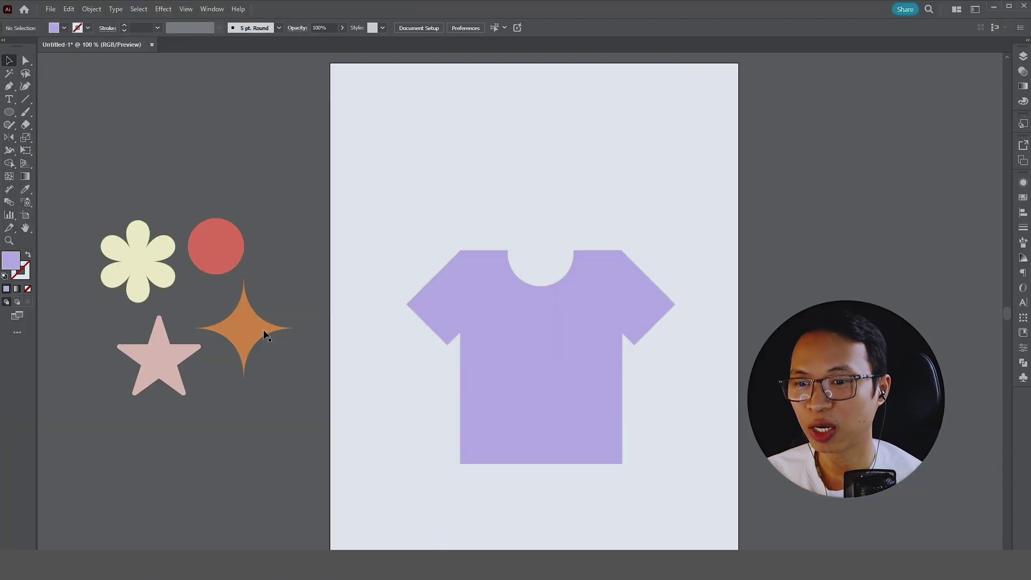
left_click(264, 334)
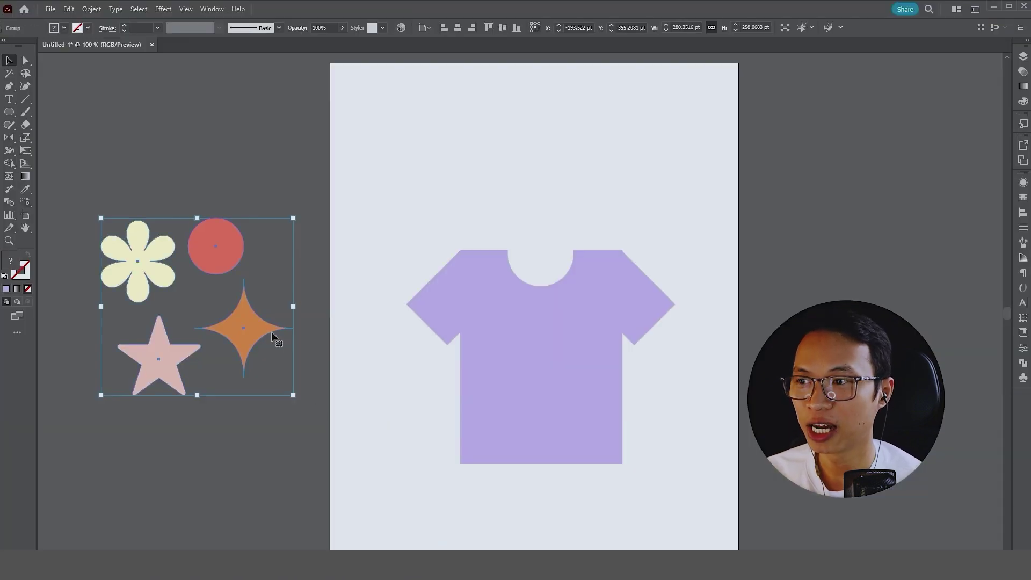
left_click(520, 362, "shift")
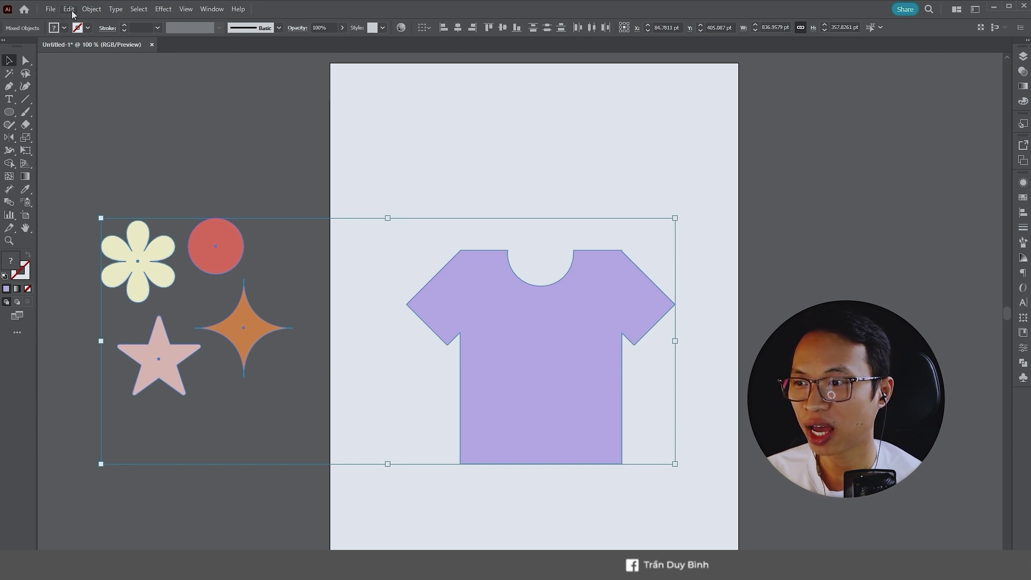
left_click(50, 10)
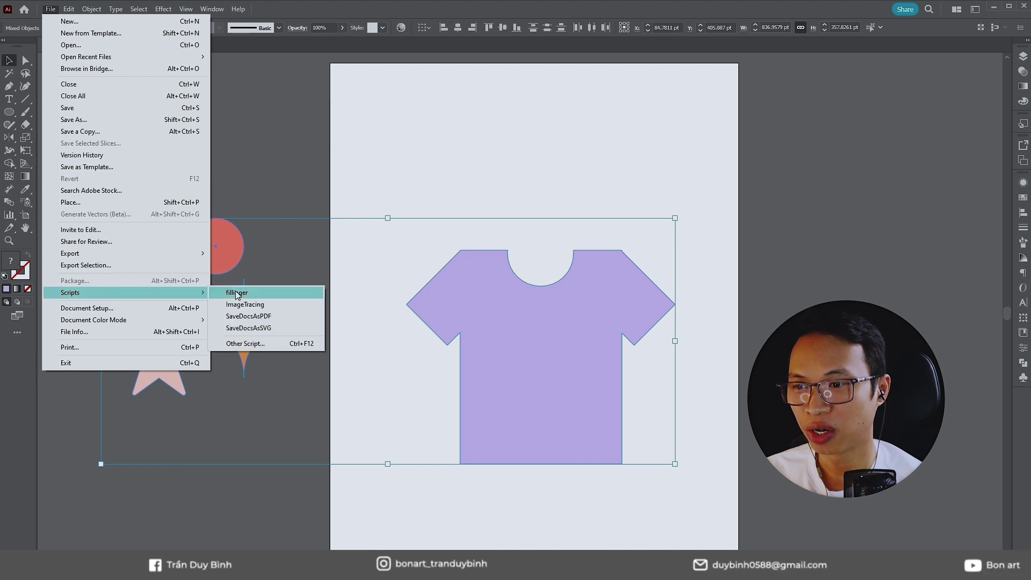
left_click(236, 292)
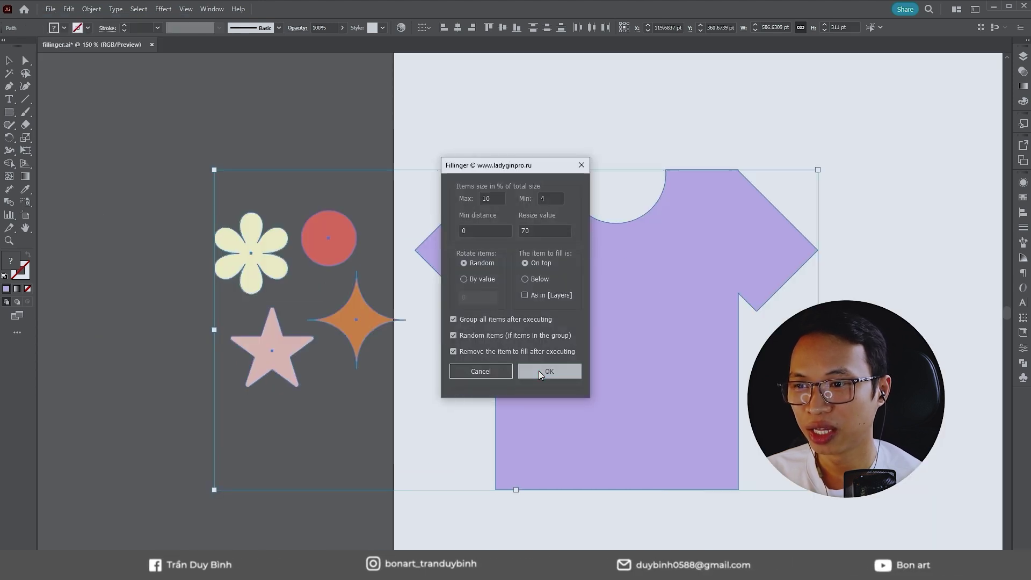
left_click(540, 373)
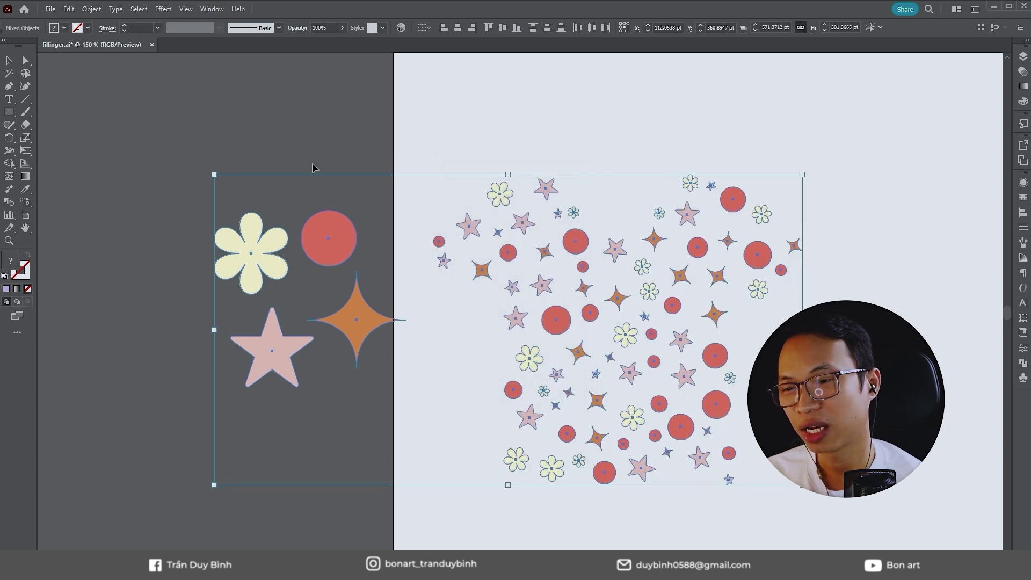
- Move the purple T-shirt right over the scattered pattern and deselect to check it
left_click(303, 140)
scroll(464, 293, "down", 1)
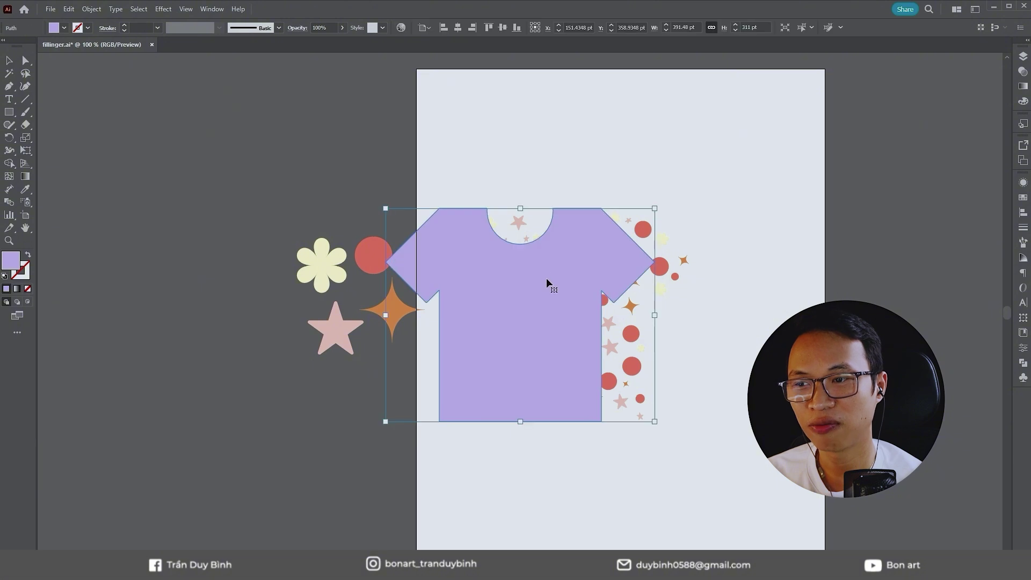
left_click_drag(529, 299, 577, 305)
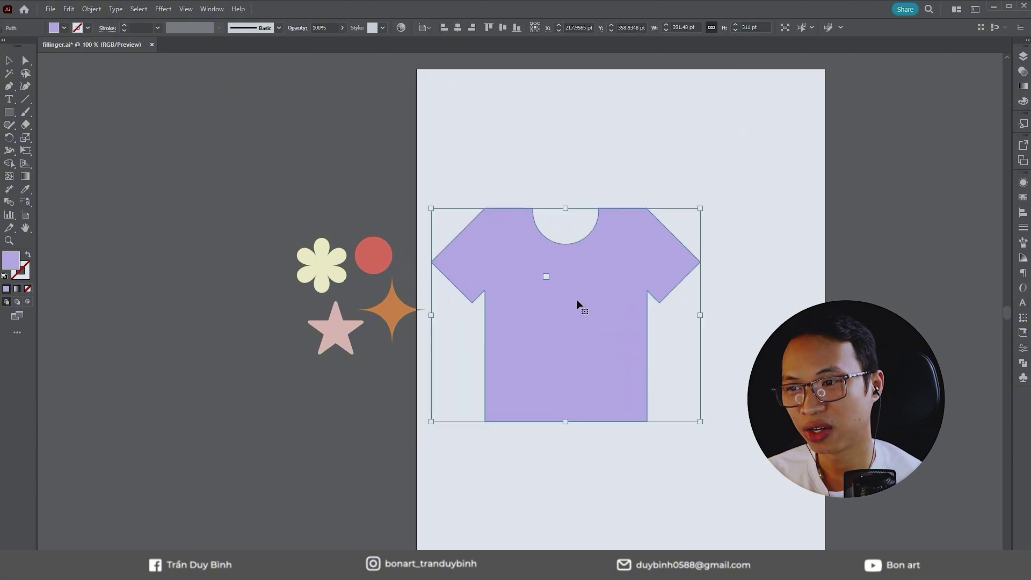
key("a")
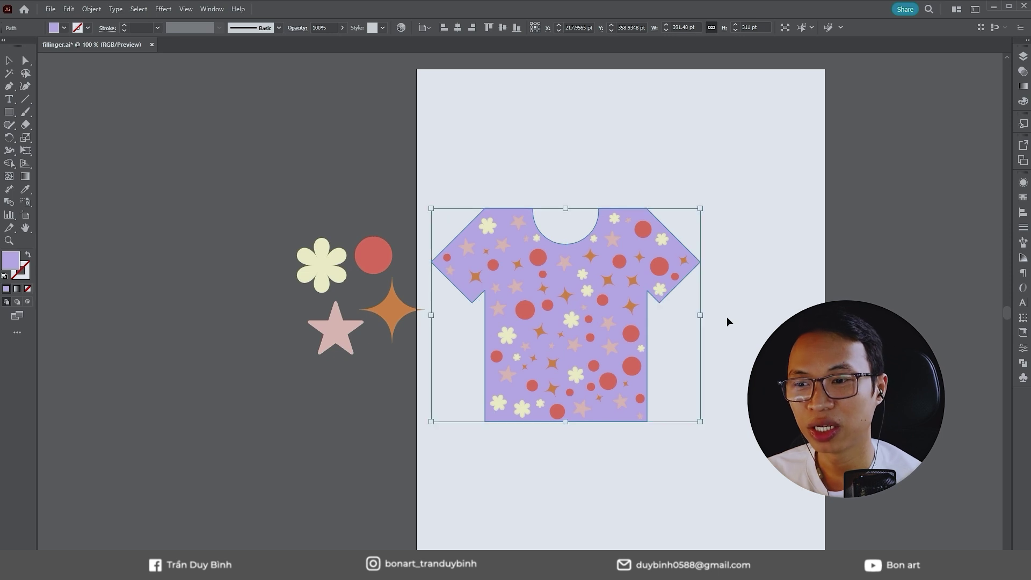
left_click(728, 321)
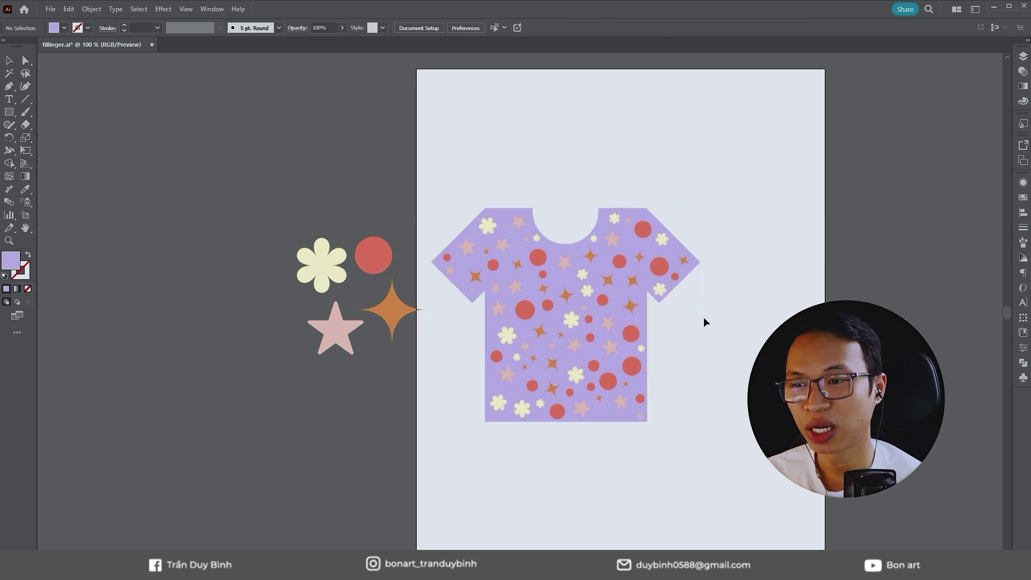
- Change the patterned shirt's fill to dark purple #422f68
left_click(646, 325)
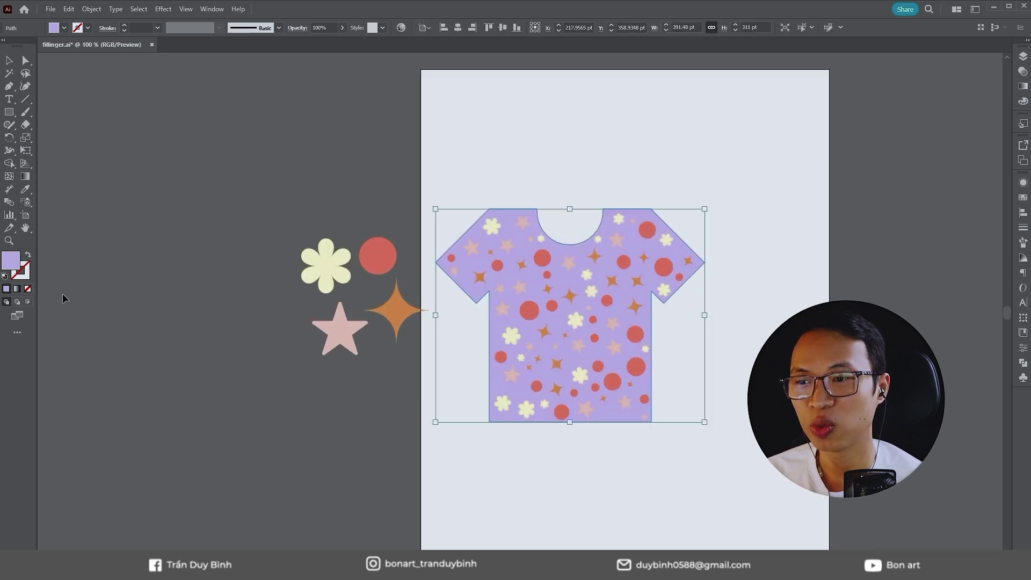
double_click(10, 262)
mouse_move(465, 173)
left_mouse_down()
mouse_move(763, 168)
mouse_move(848, 144)
left_mouse_up()
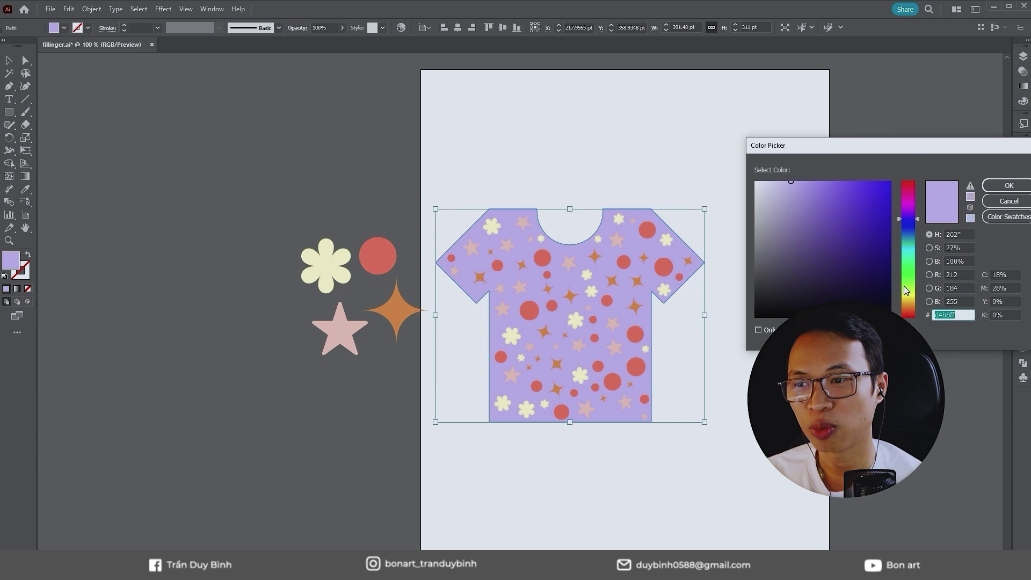
left_click(787, 234)
left_click_drag(787, 234, 833, 274)
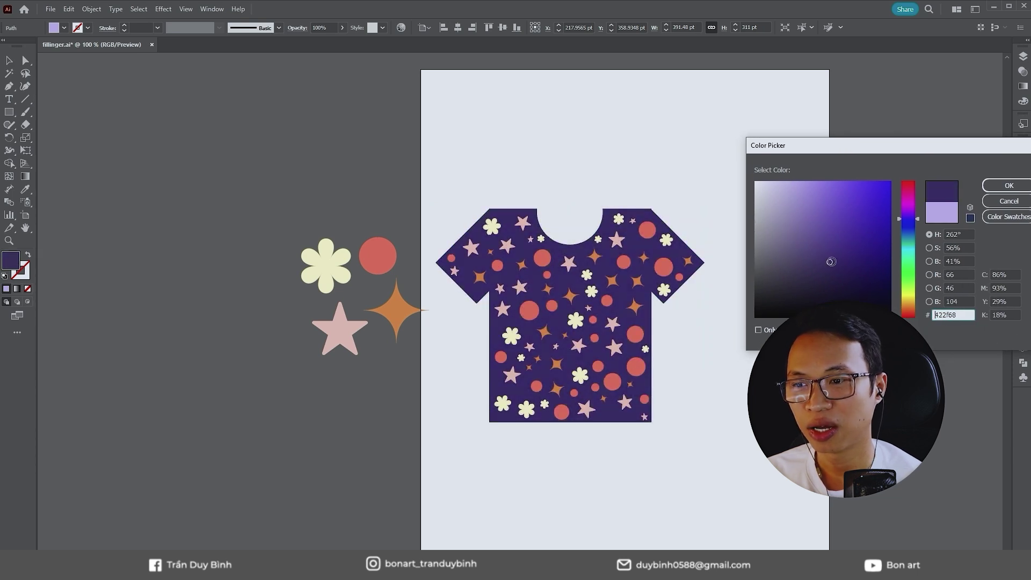
left_click(1009, 185)
key("ctrl+shift+a")
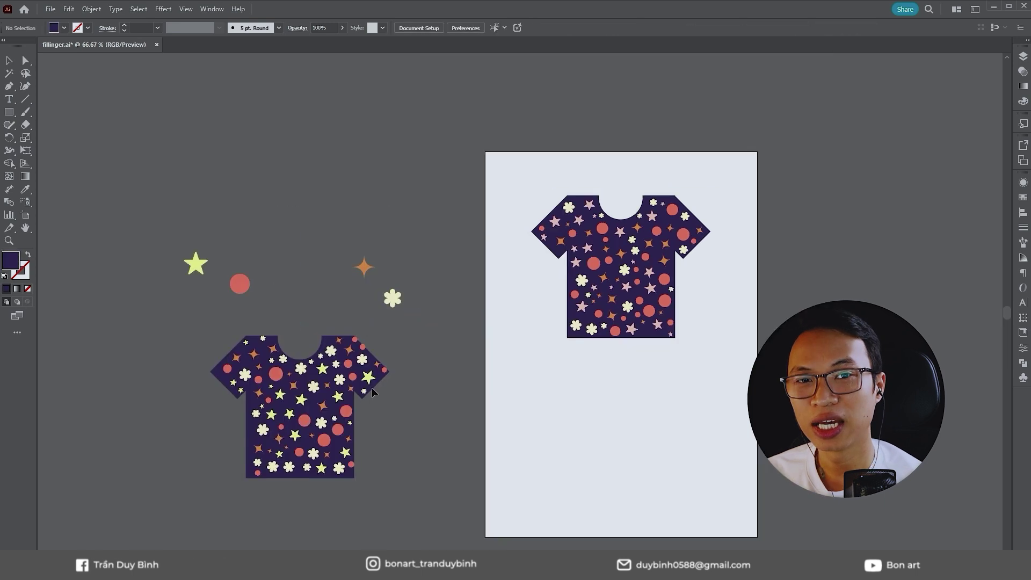
- Inspect the second dark patterned shirt left of the artboard
left_click(374, 392)
left_click(418, 398)
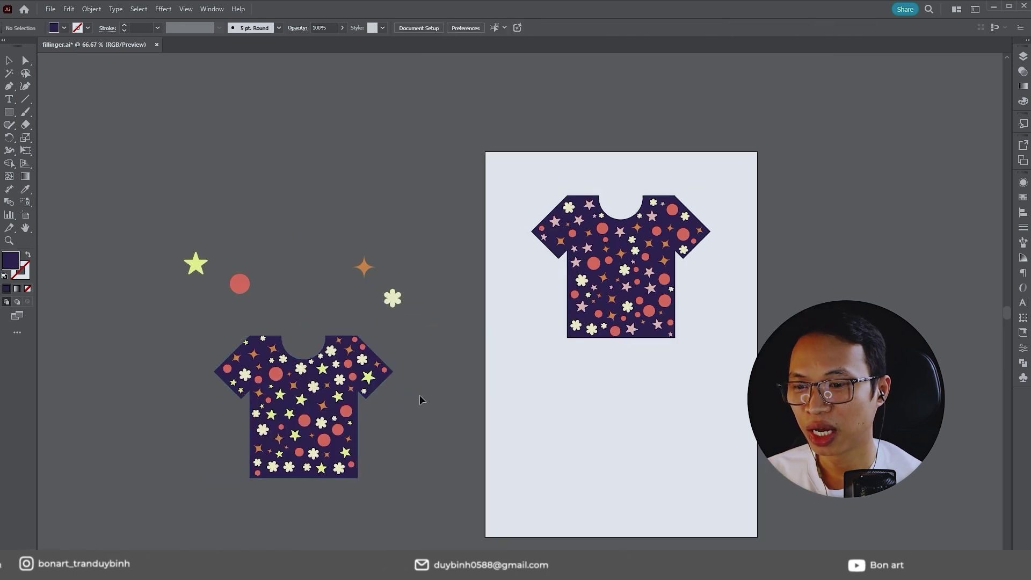
scroll(407, 398, "down", 1)
scroll(405, 338, "up", 1)
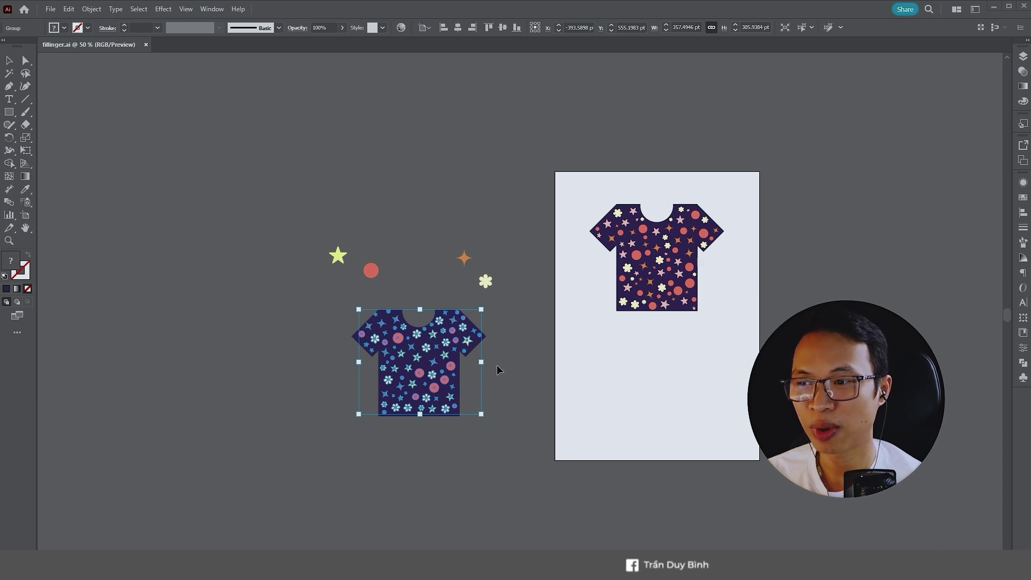
scroll(484, 356, "up", 2)
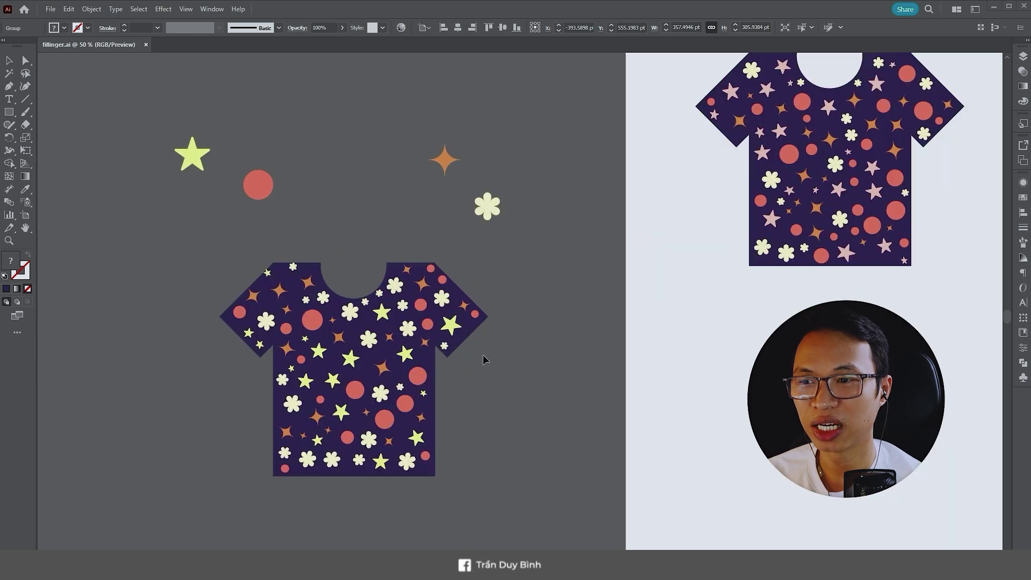
- Recolor the second shirt to green stars and gold circles, then move it beside the first shirt
left_click(69, 10)
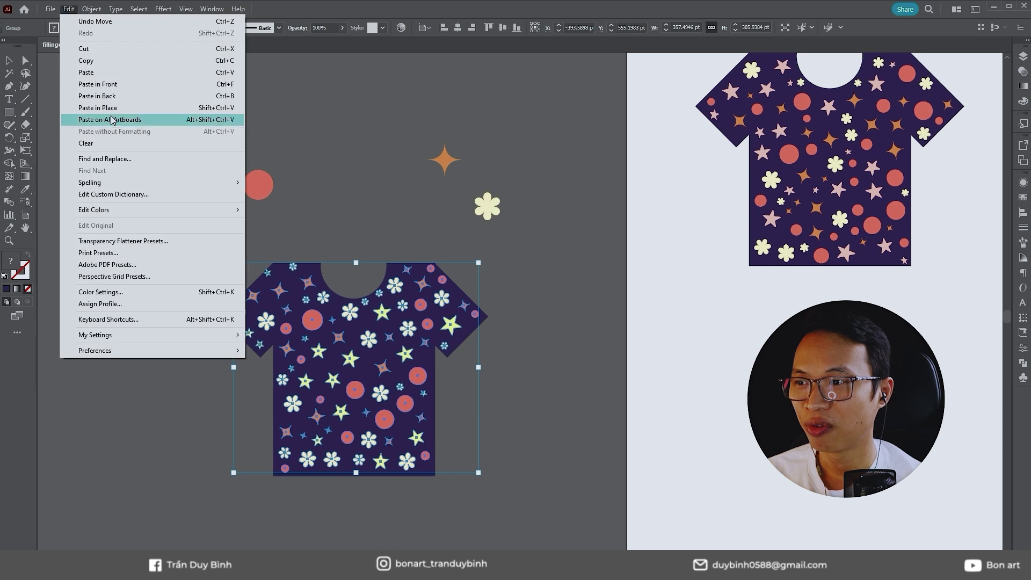
mouse_move(94, 209)
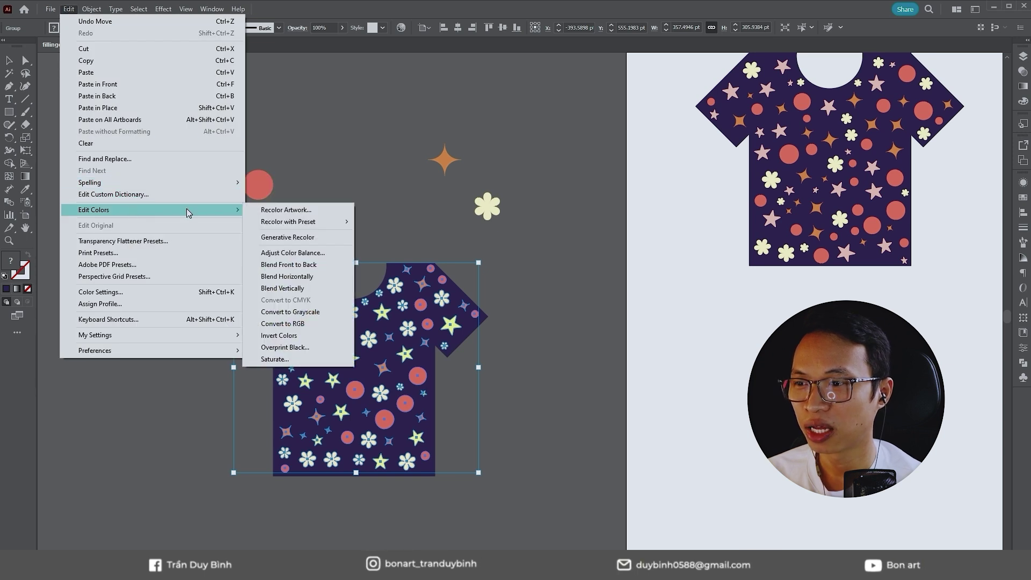
left_click(273, 211)
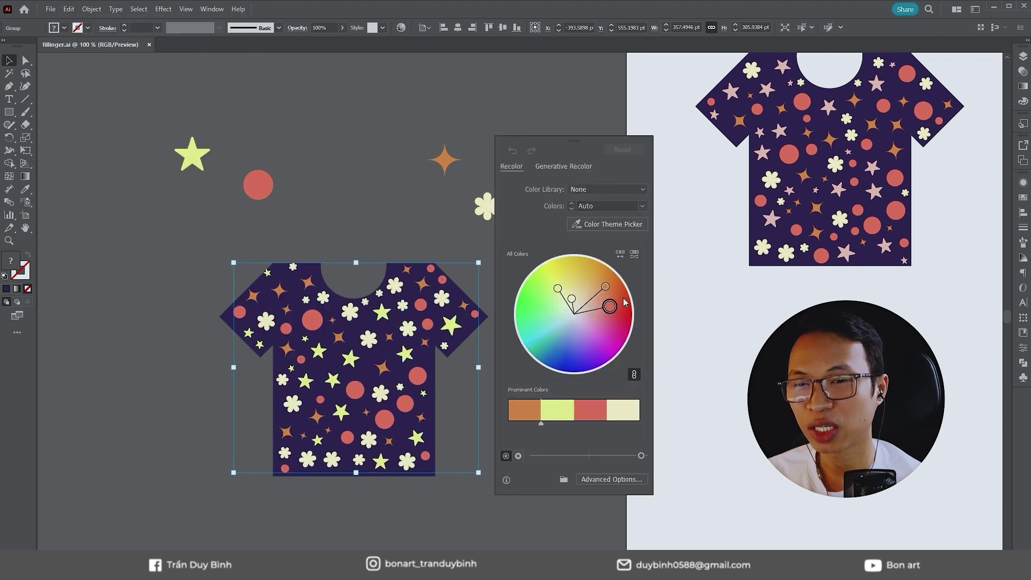
left_click_drag(599, 287, 587, 282)
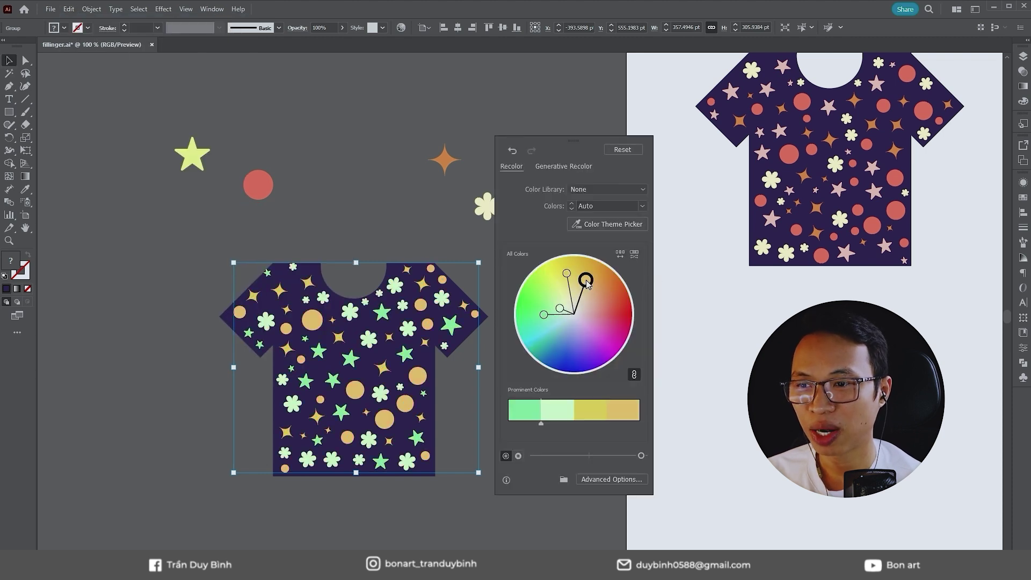
left_click(513, 112)
scroll(513, 112, "down", 1)
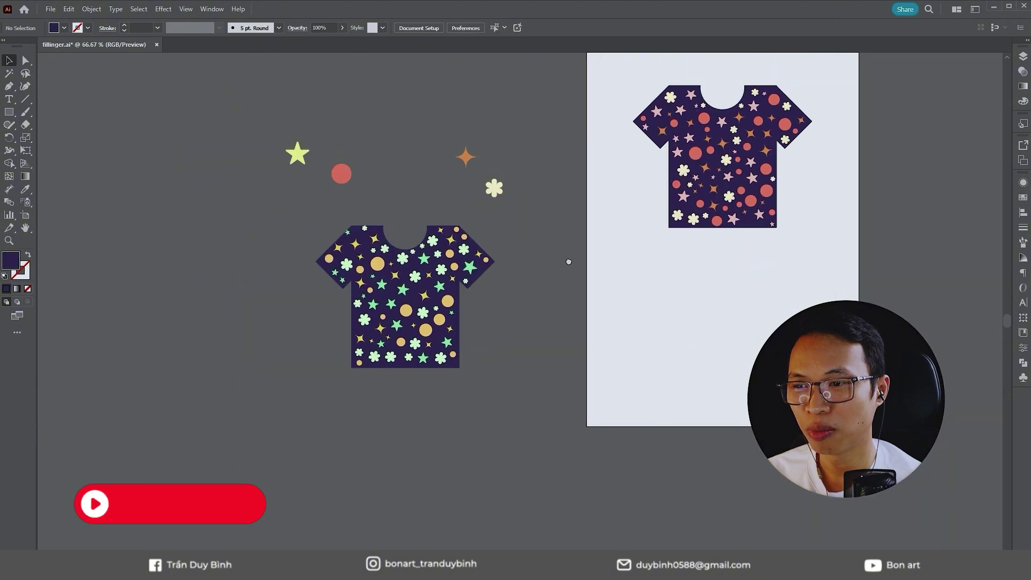
left_click_drag(358, 365, 867, 231)
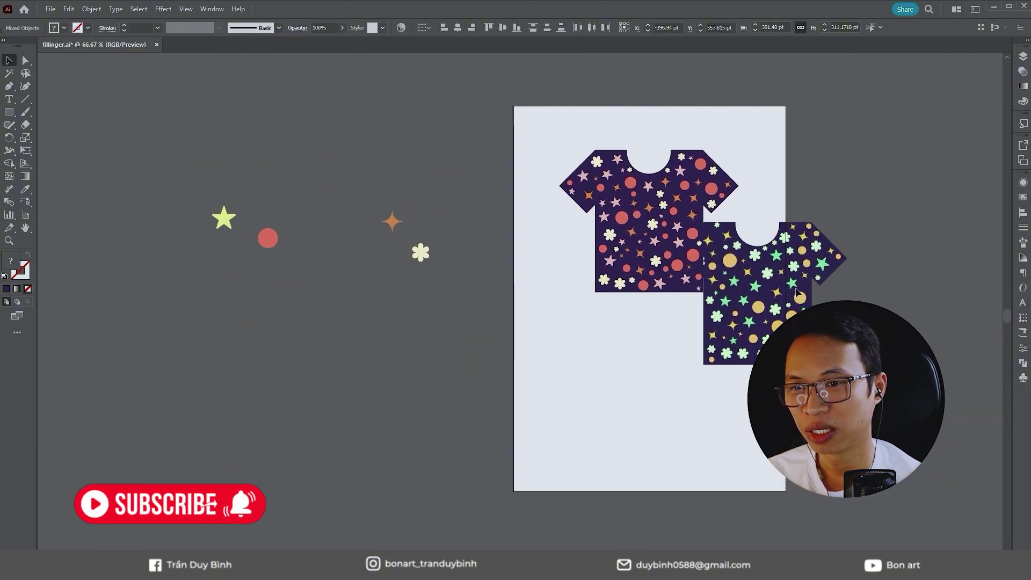